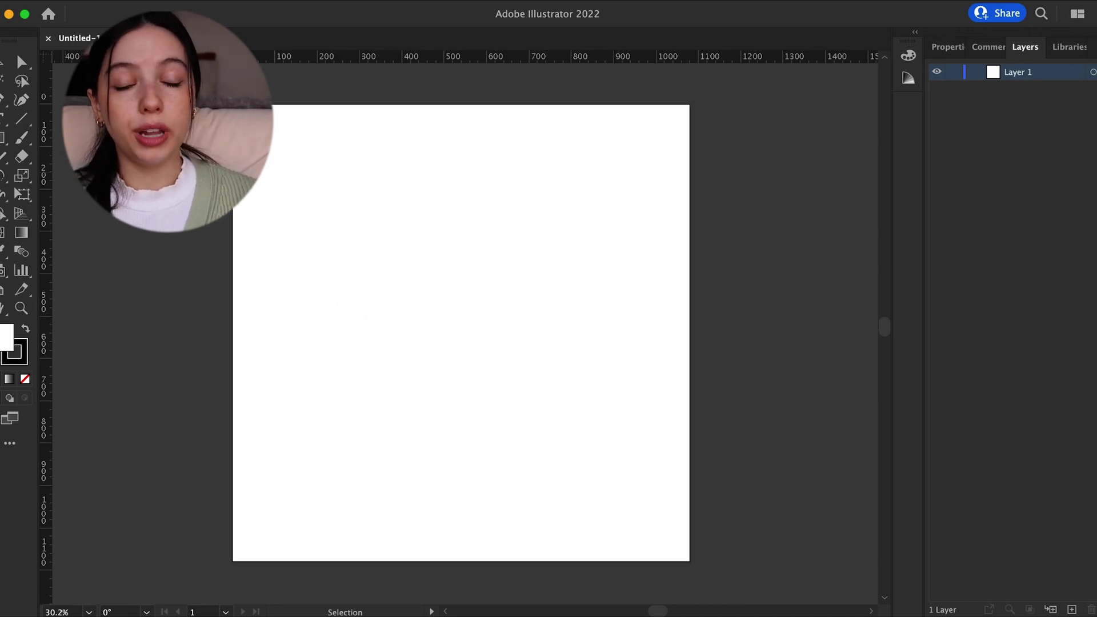
Create a text frame about 738 wide and 407 high in the artboard's upper half, containing the word "Fold"
click(3, 119)
drag(297, 210, 610, 382)
text(Fold)
Enlarge the word to a font size of 116 pt and retype it in lowercase as "fold"
drag(353, 219, 242, 222)
click(948, 47)
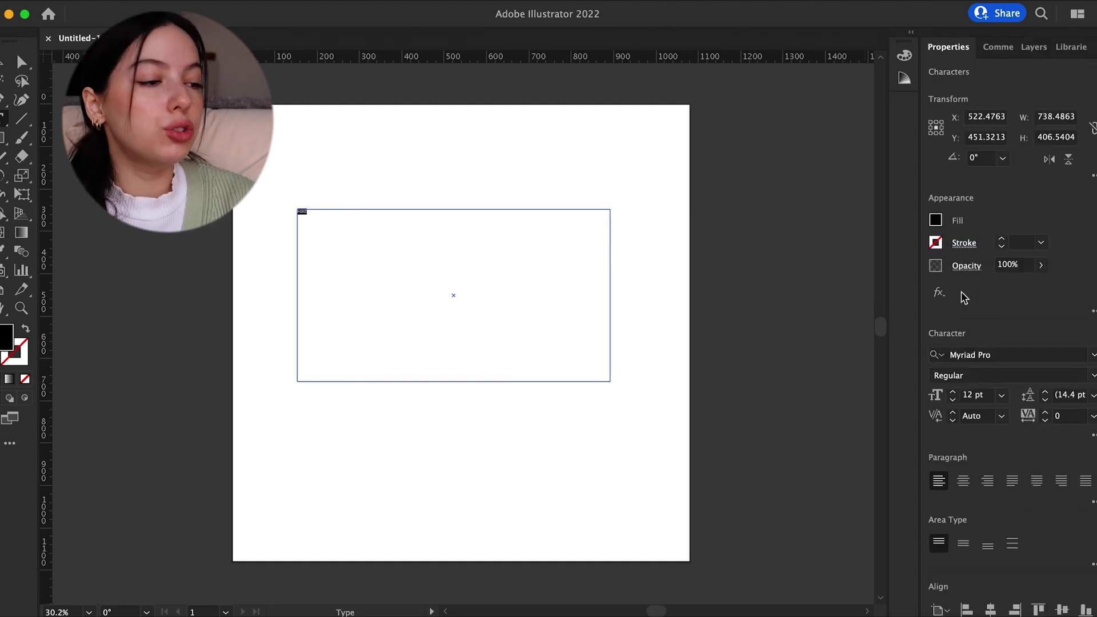
click(952, 392)
click(952, 392)
click(952, 392)
click(952, 392)
click(952, 392)
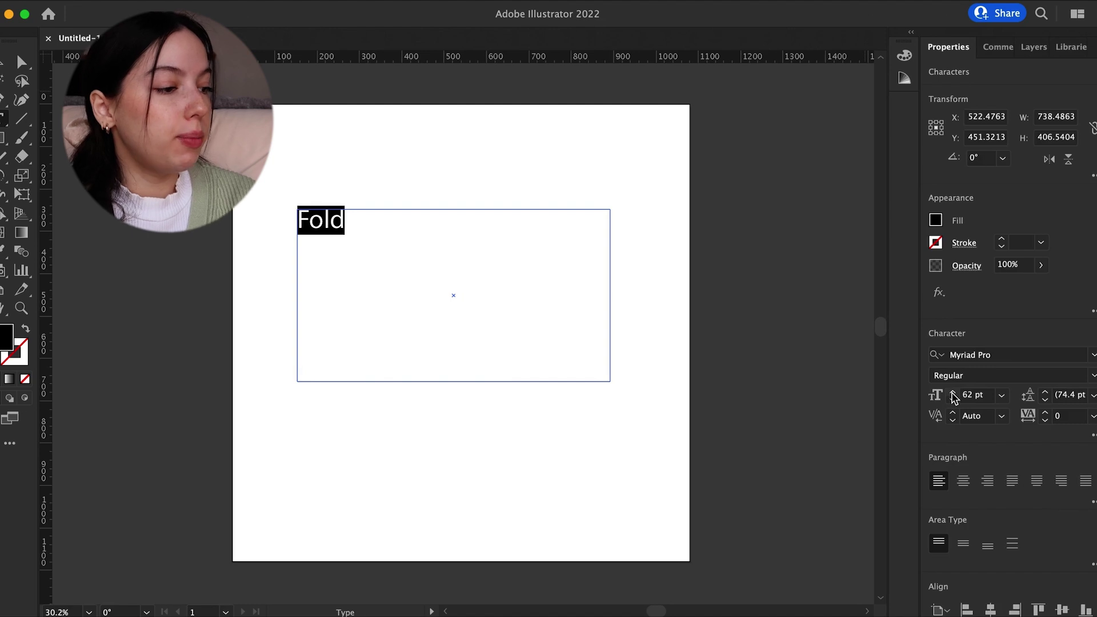
click(952, 392)
click(952, 393)
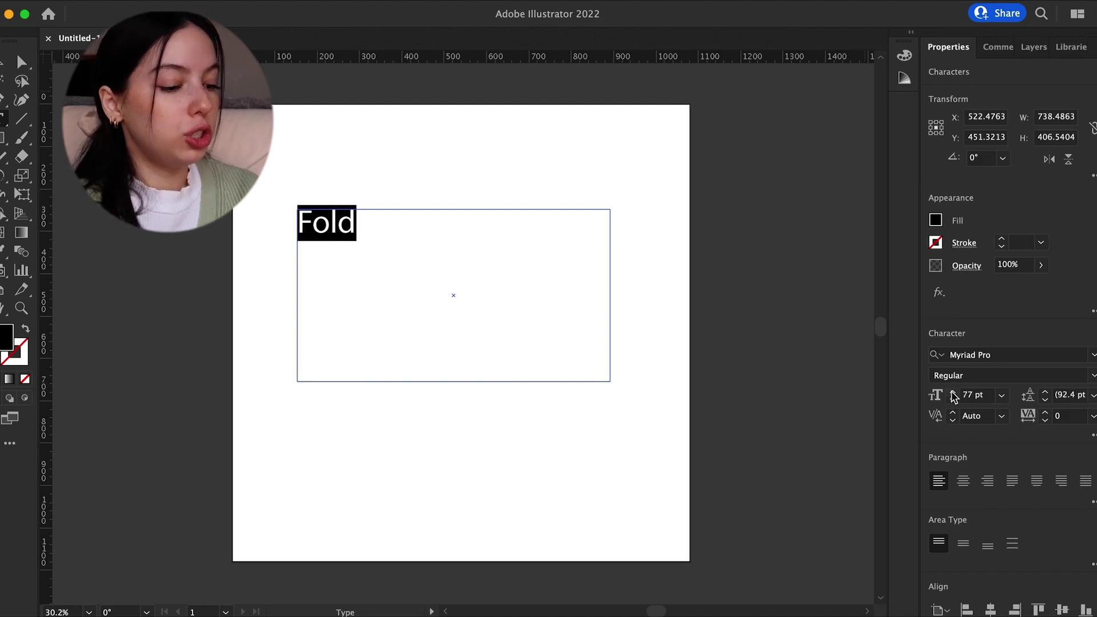
click(952, 392)
click(349, 247)
double_click(329, 247)
click(952, 392)
click(952, 392)
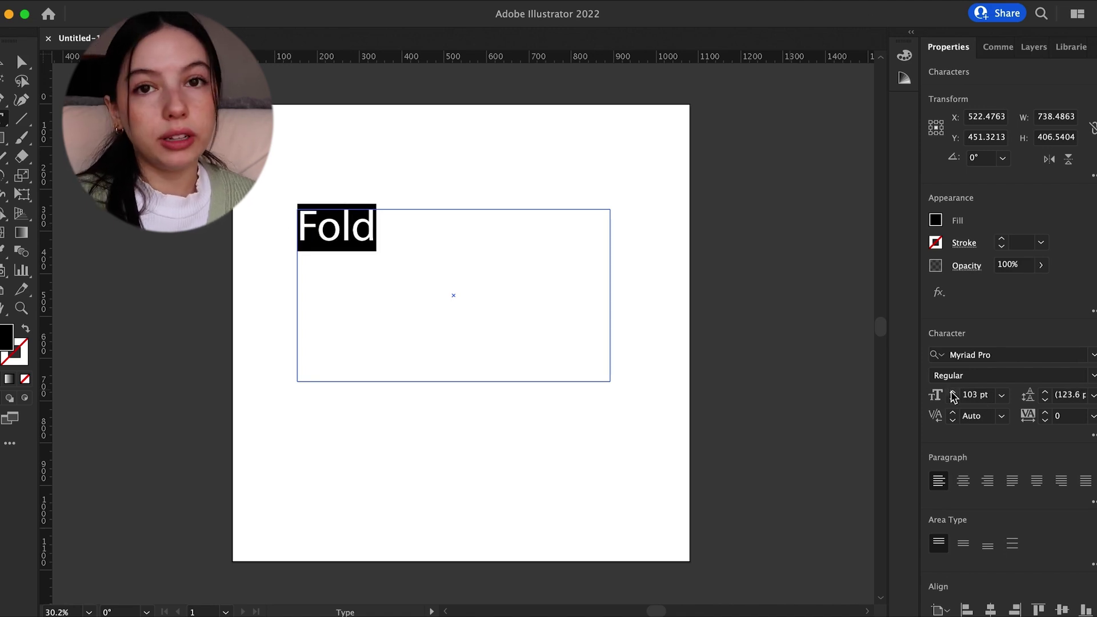
click(952, 392)
click(952, 392)
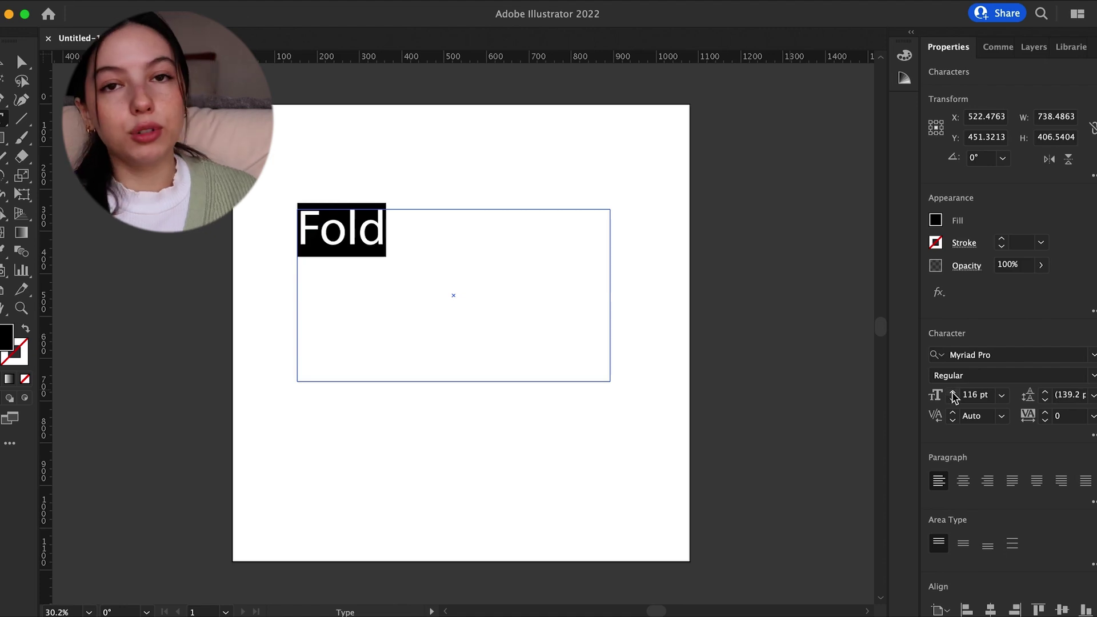
text(fold)
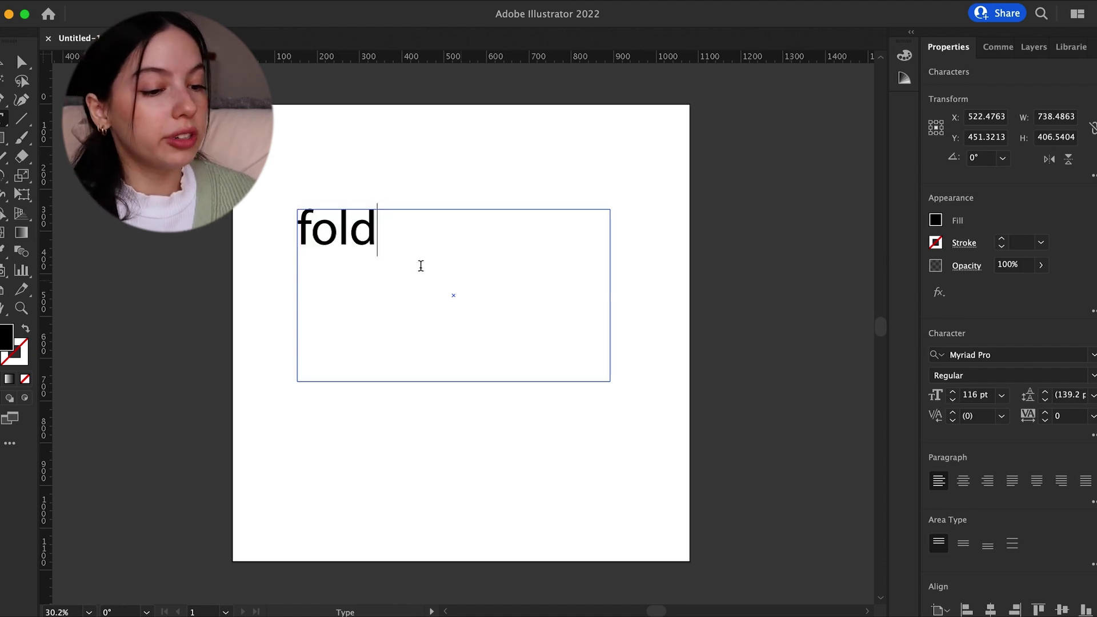
Set the font of the word "fold" to Bauhaus 93
double_click(387, 250)
click(370, 232)
double_click(401, 232)
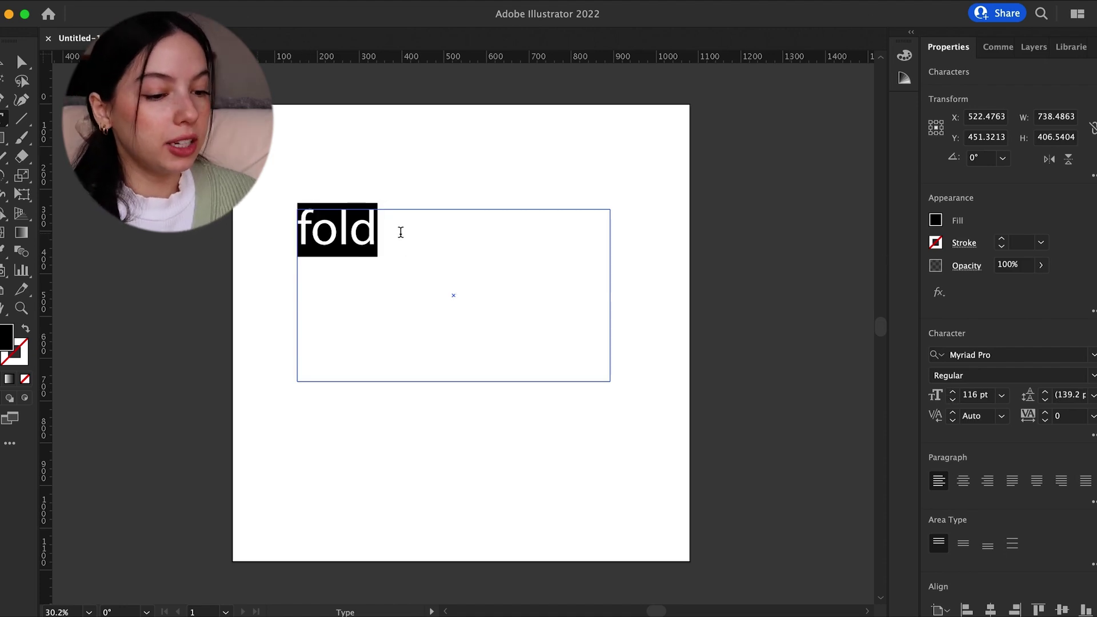
click(1088, 352)
scroll(874, 476, up, 10)
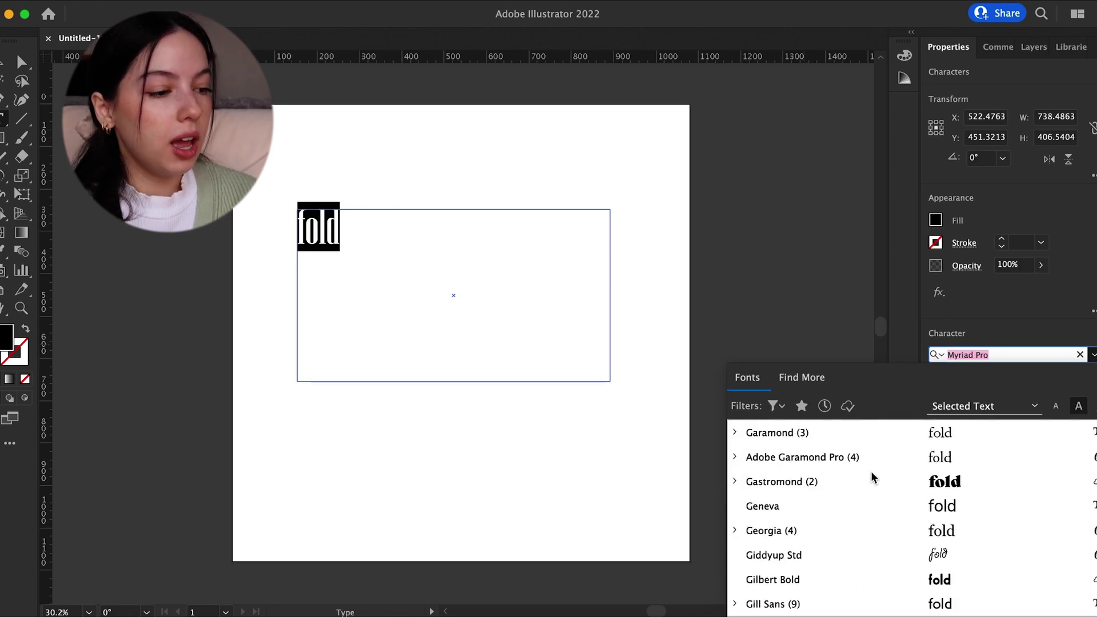
scroll(872, 474, up, 10)
scroll(872, 477, up, 5)
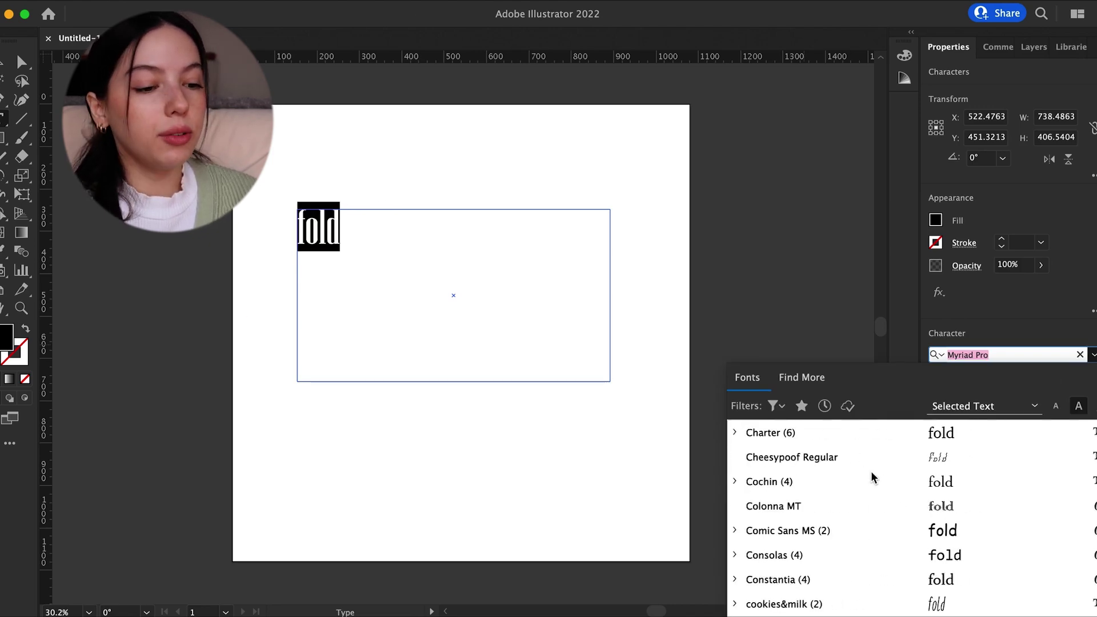
scroll(871, 465, up, 10)
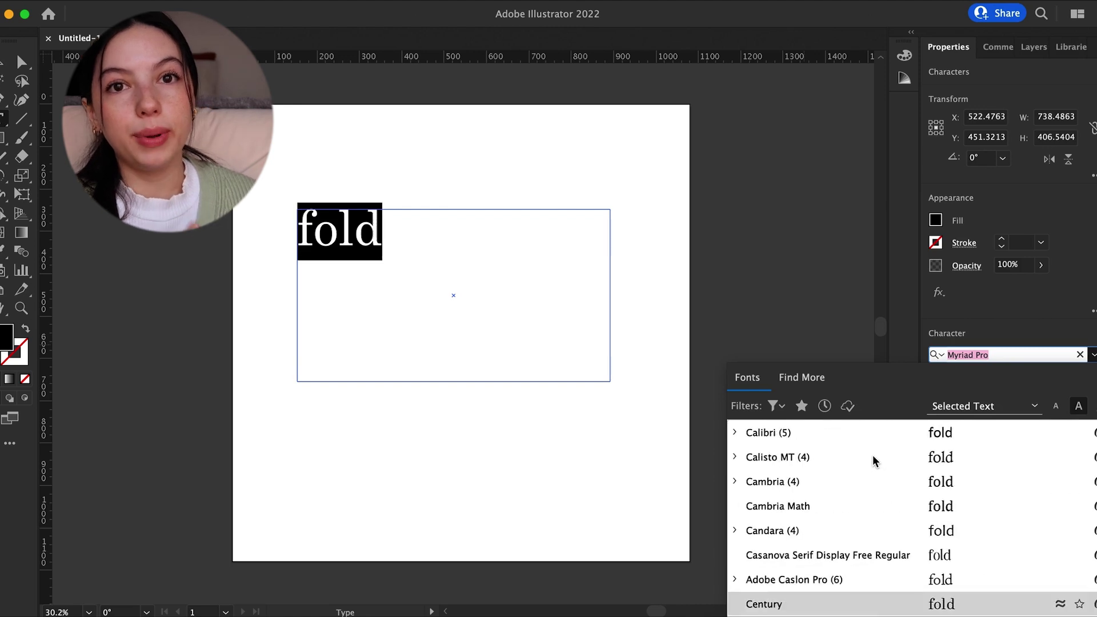
scroll(872, 455, up, 3)
click(769, 557)
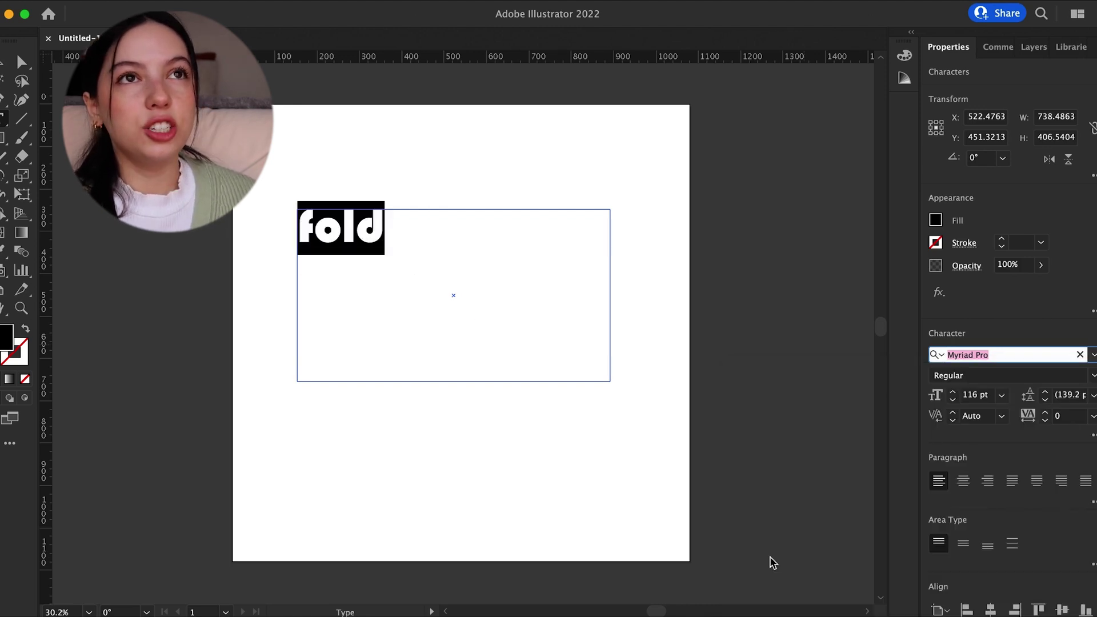
Change the font of the word "fold" to Bree, using the recently used fonts
click(1080, 353)
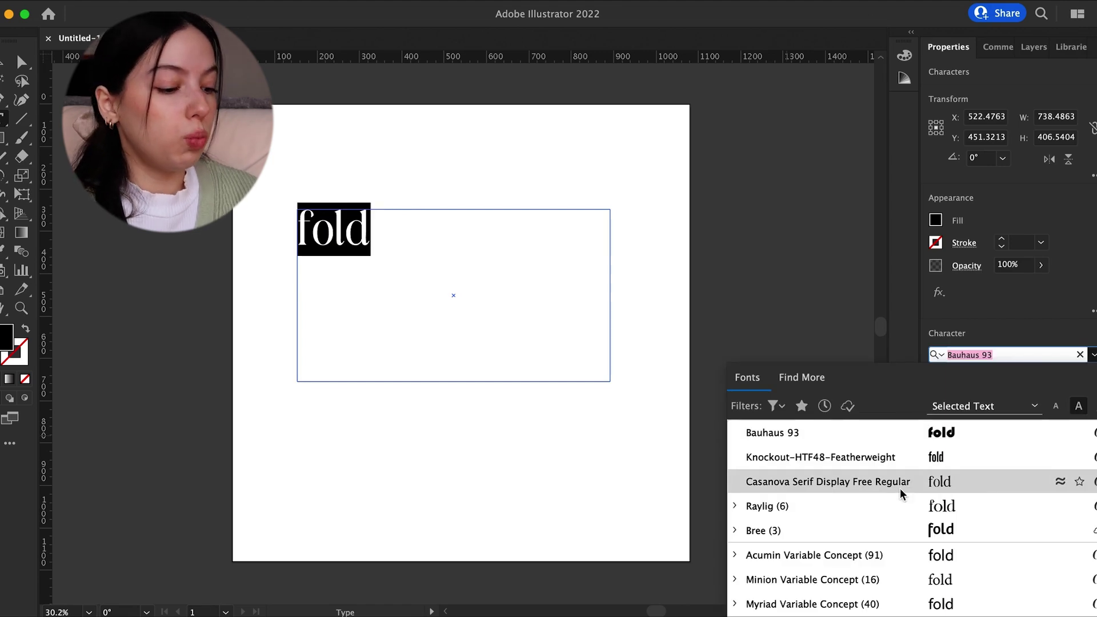
scroll(900, 488, down, 3)
scroll(884, 475, up, 2)
click(881, 481)
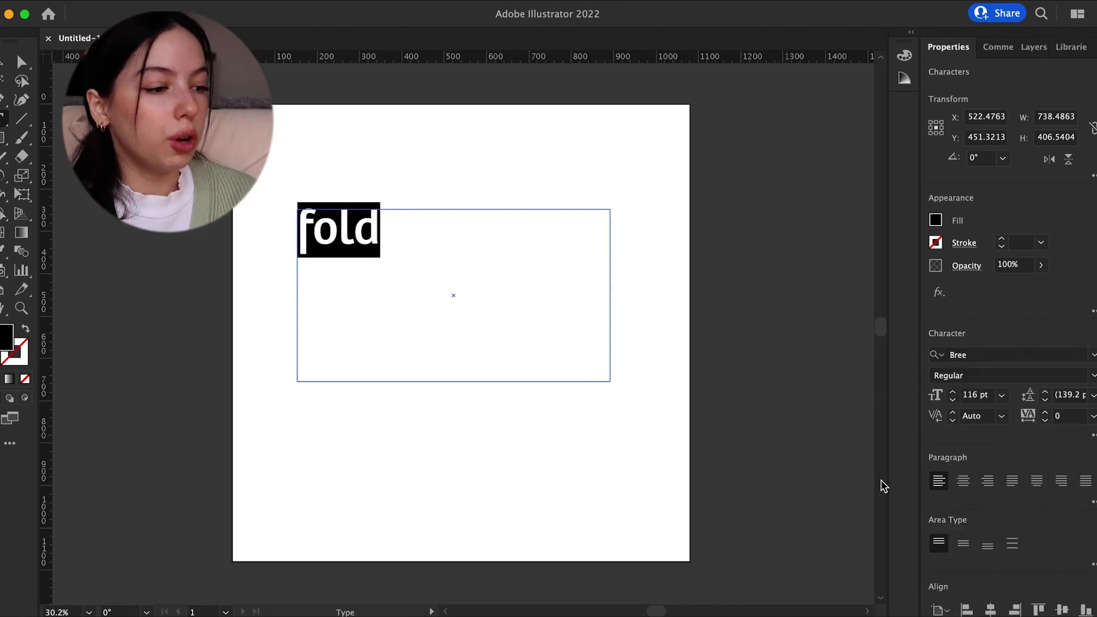
click(395, 237)
drag(414, 240, 240, 250)
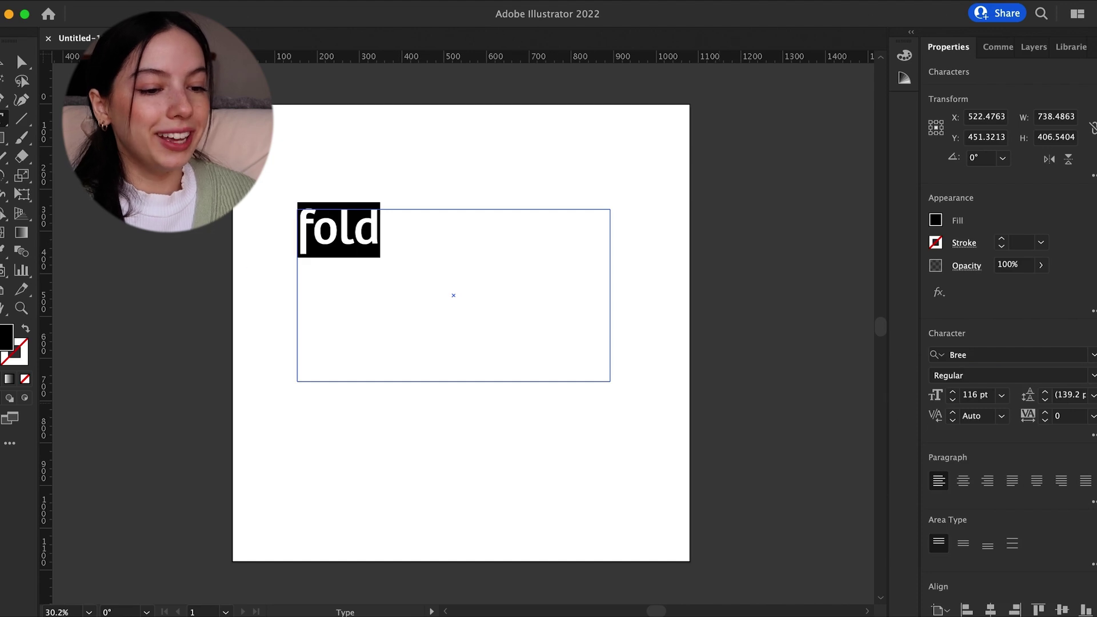
Shrink the text frame to about 338 by 166 and place a duplicate of it below the original
key(Escape)
drag(610, 381, 440, 279)
drag(350, 247, 238, 351)
Preview fonts on the duplicated "fold" and set it to DIN Alternate Bold
double_click(370, 352)
click(1093, 355)
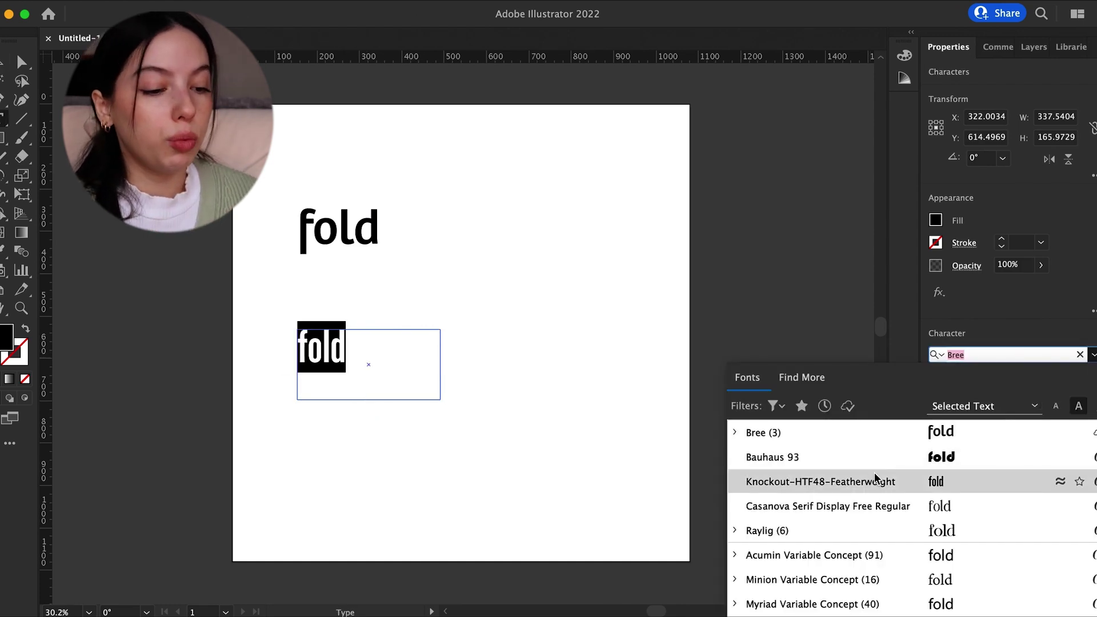
scroll(877, 481, down, 2)
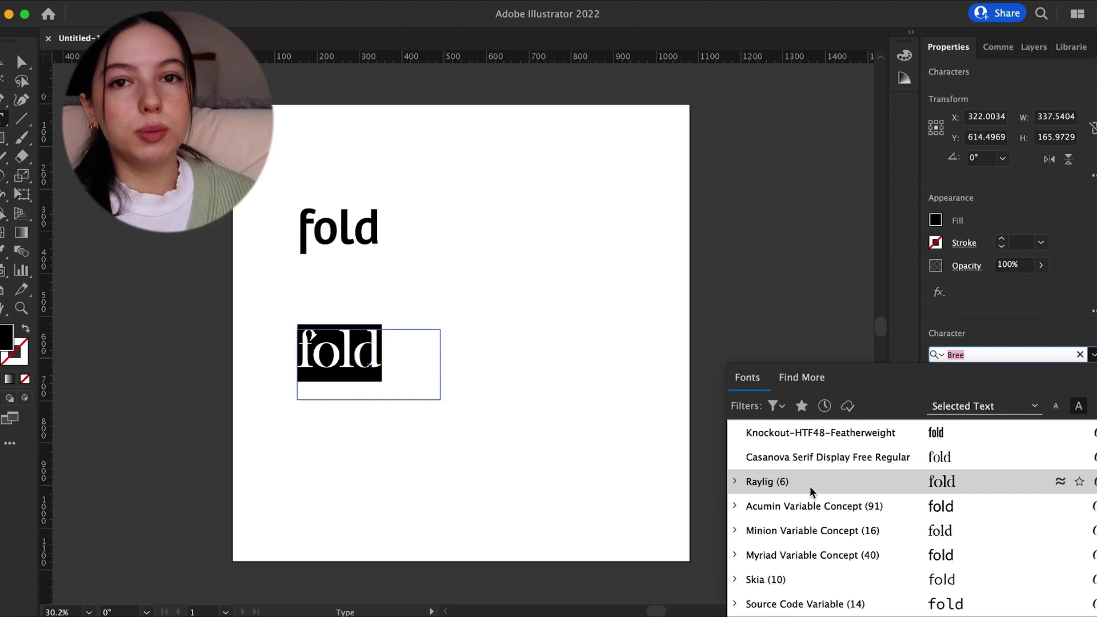
scroll(814, 520, down, 5)
scroll(822, 499, down, 4)
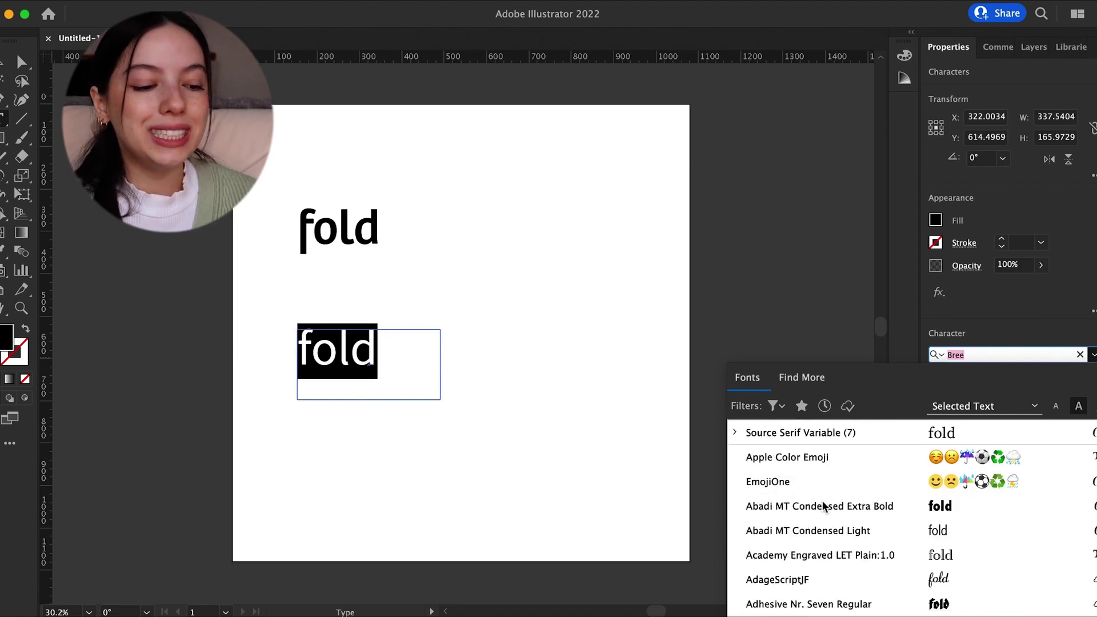
scroll(815, 507, down, 4)
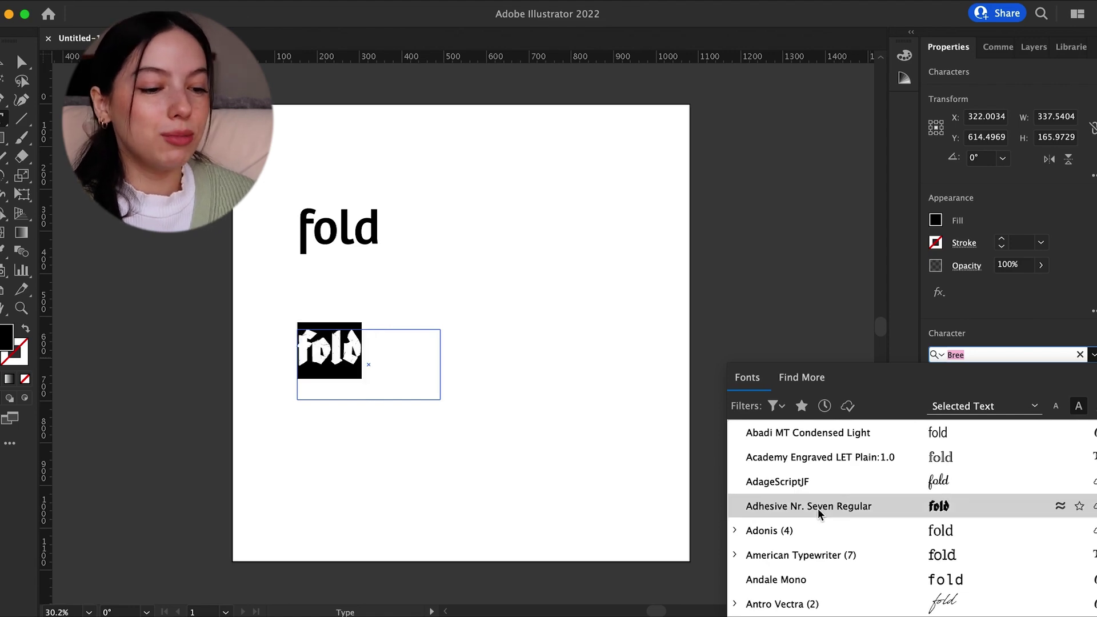
scroll(817, 508, down, 5)
scroll(800, 557, down, 5)
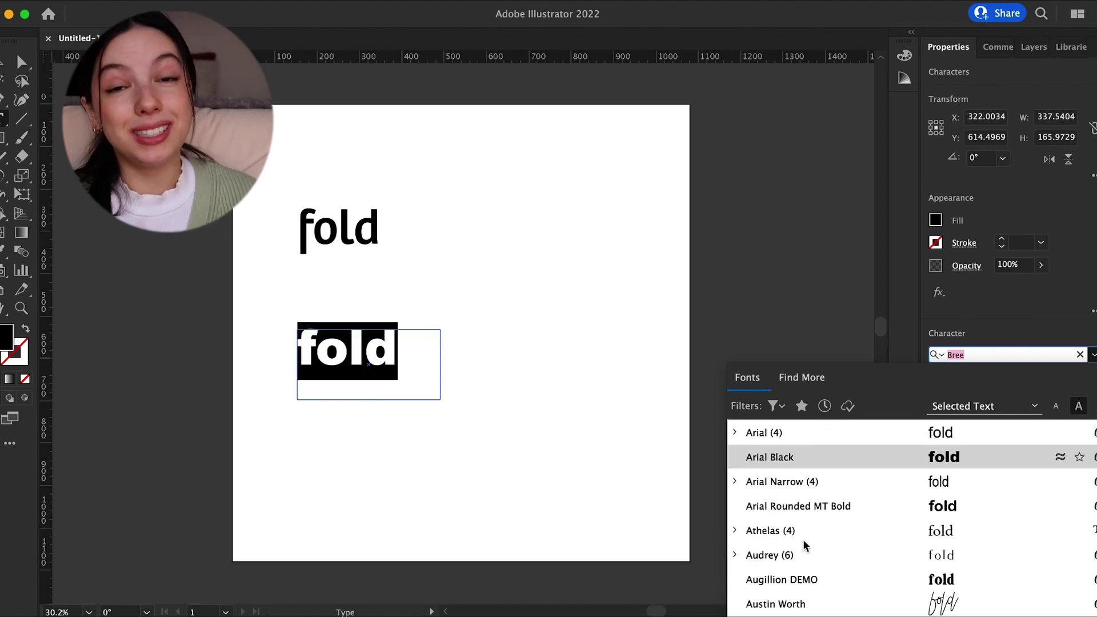
scroll(799, 502, down, 4)
scroll(797, 480, down, 7)
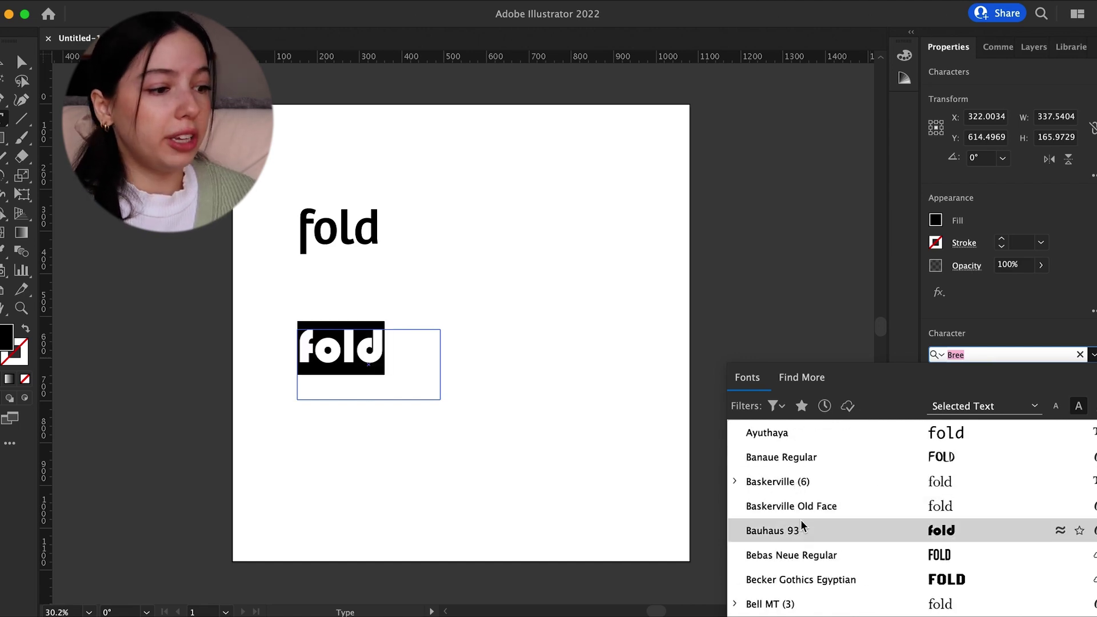
scroll(801, 521, down, 11)
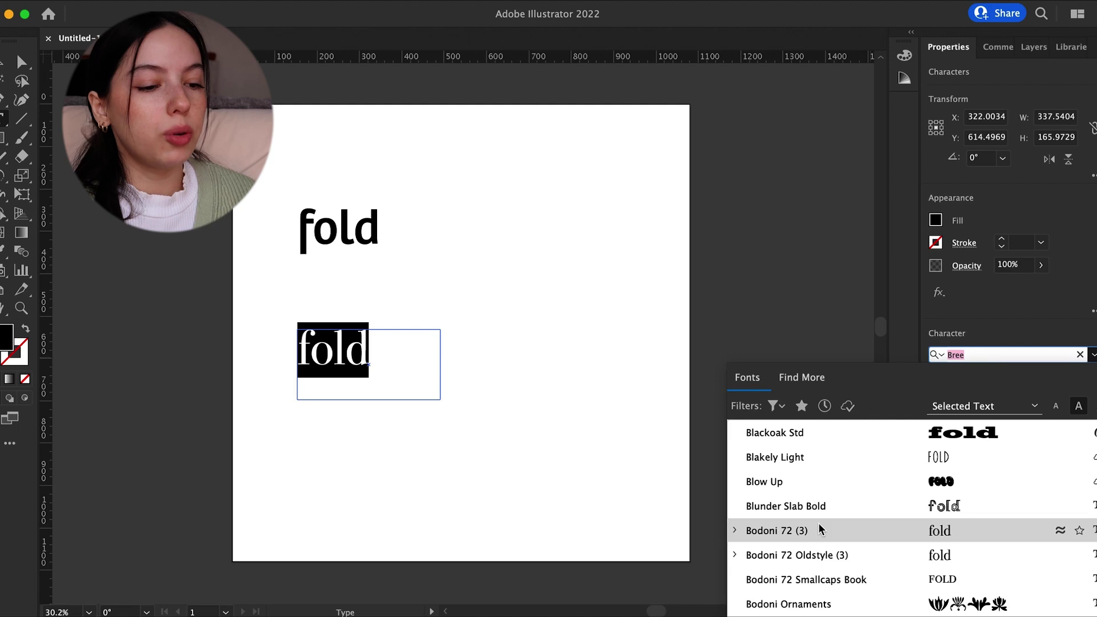
scroll(811, 522, down, 10)
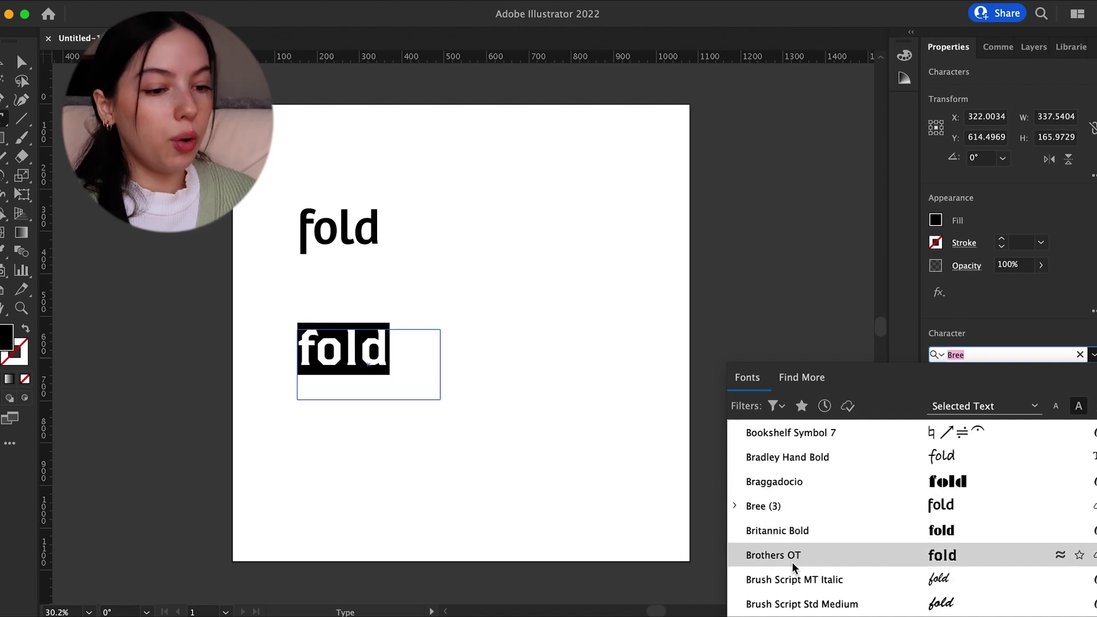
scroll(792, 561, down, 6)
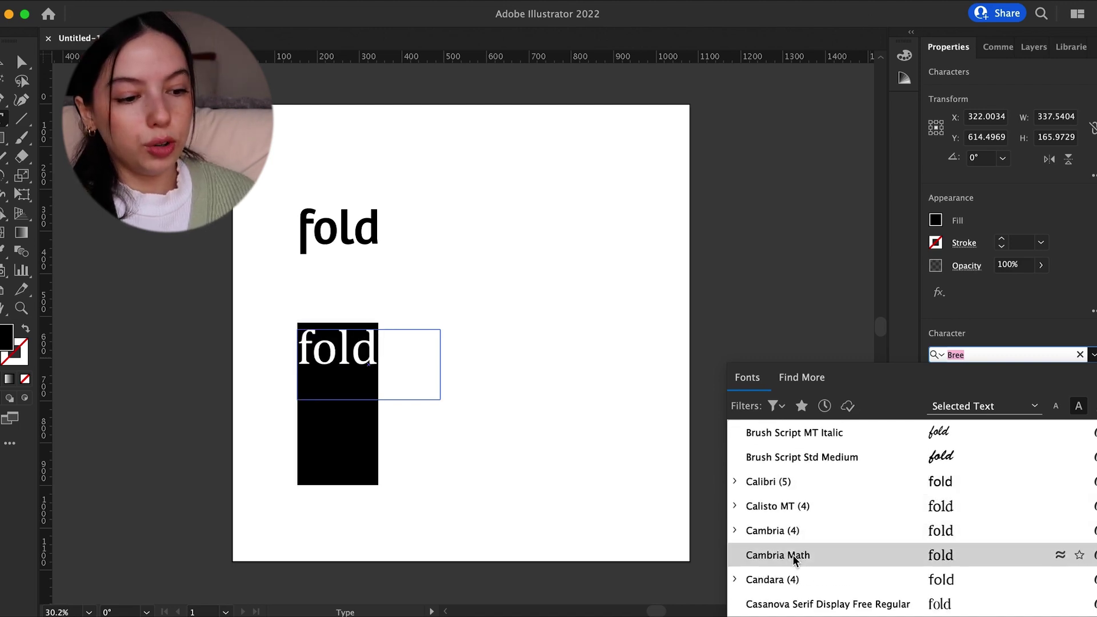
scroll(796, 561, down, 10)
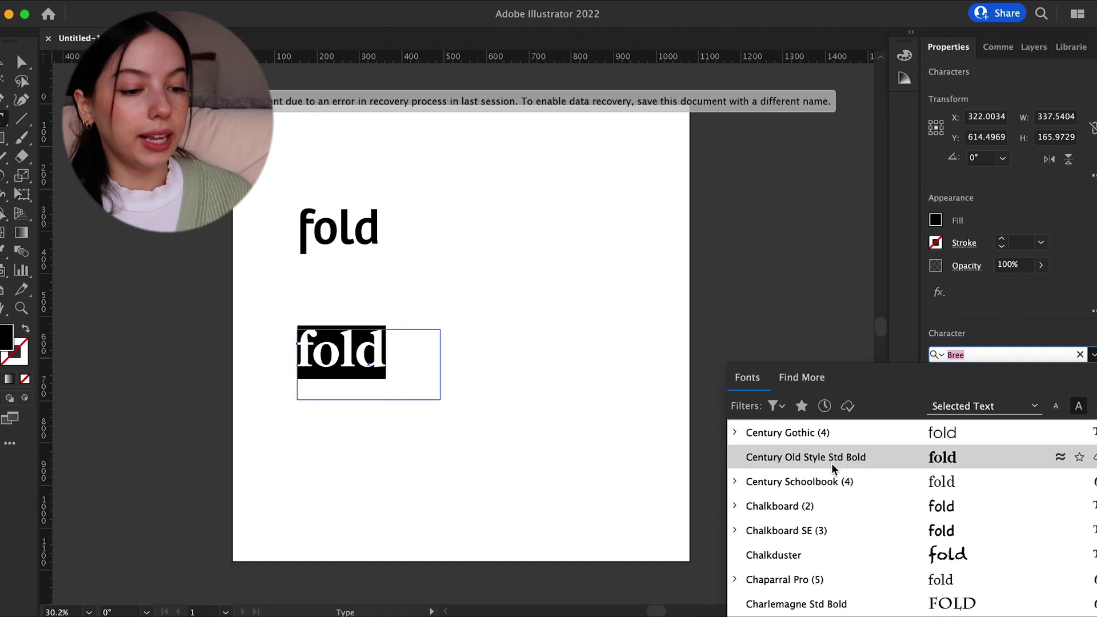
scroll(800, 480, down, 9)
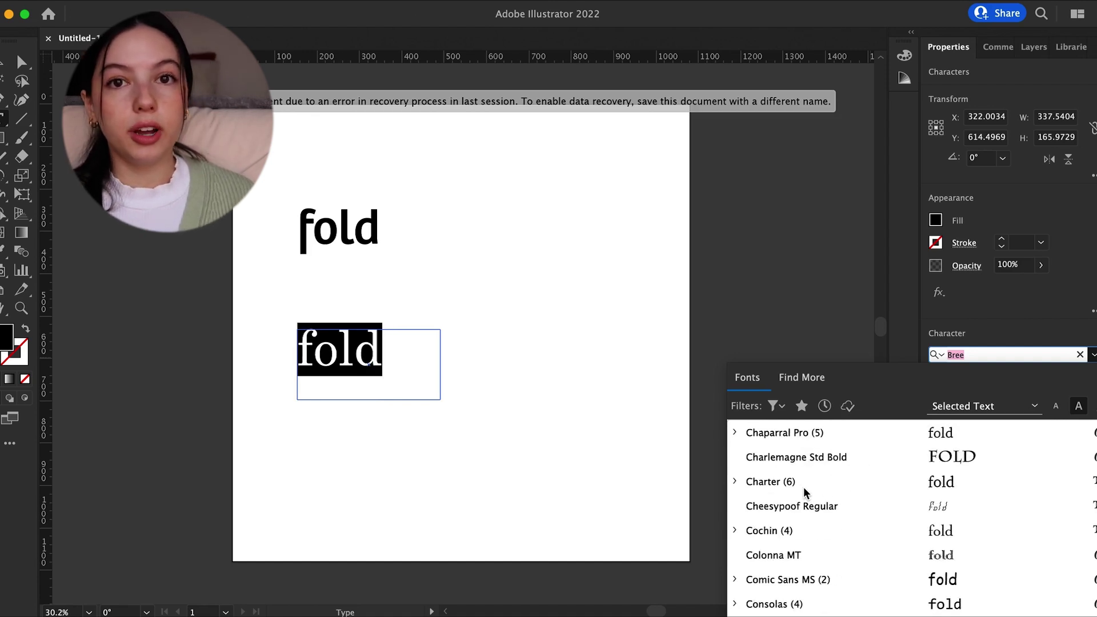
scroll(805, 525, down, 6)
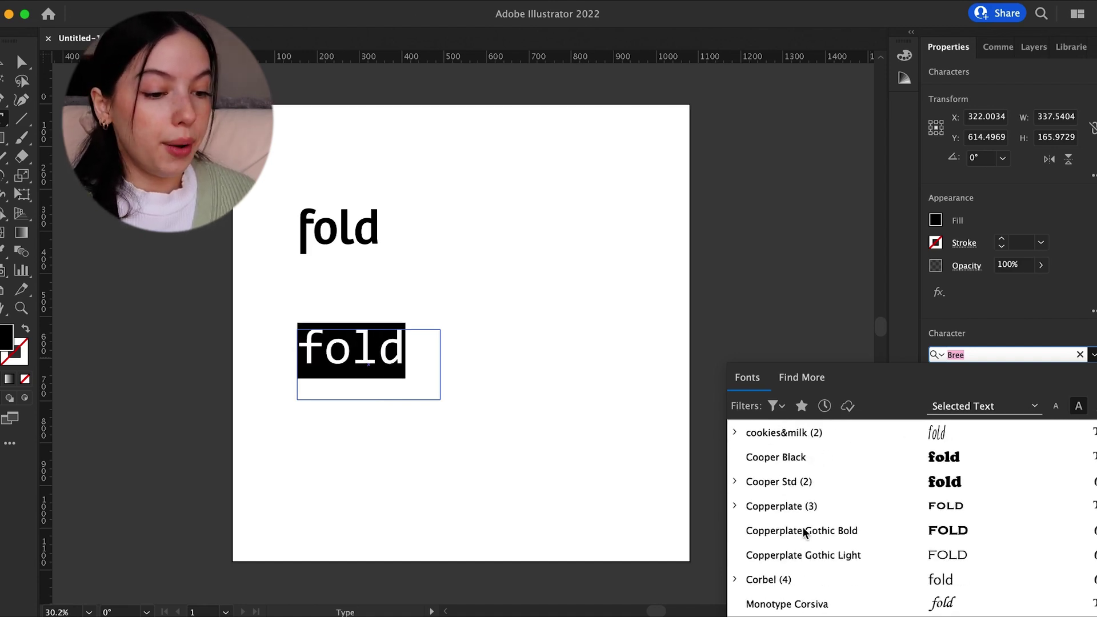
scroll(818, 529, down, 4)
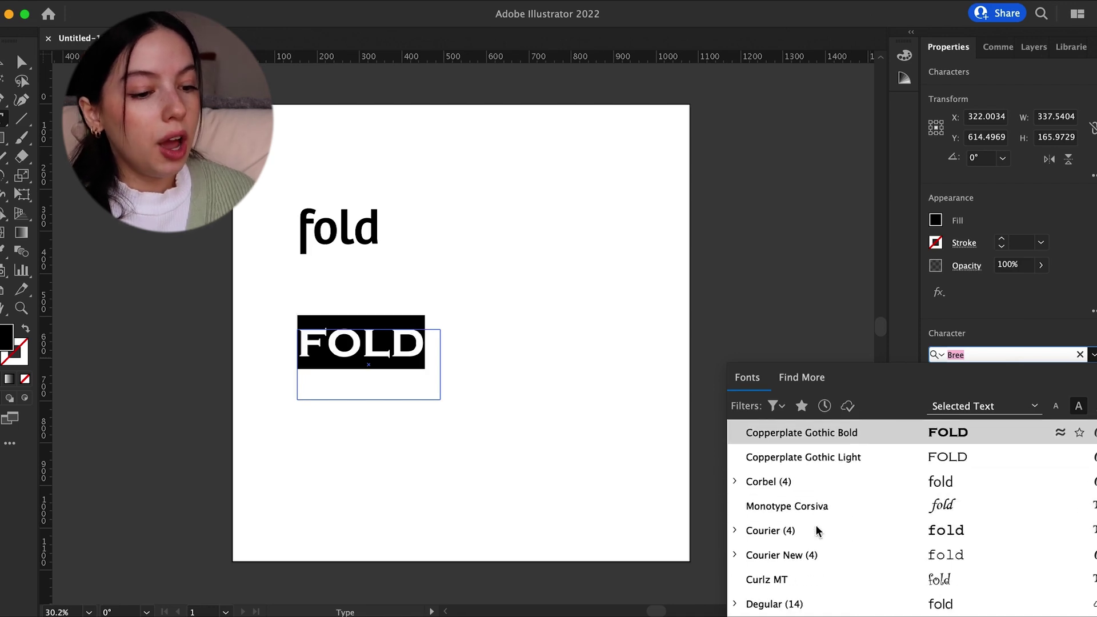
scroll(818, 530, down, 7)
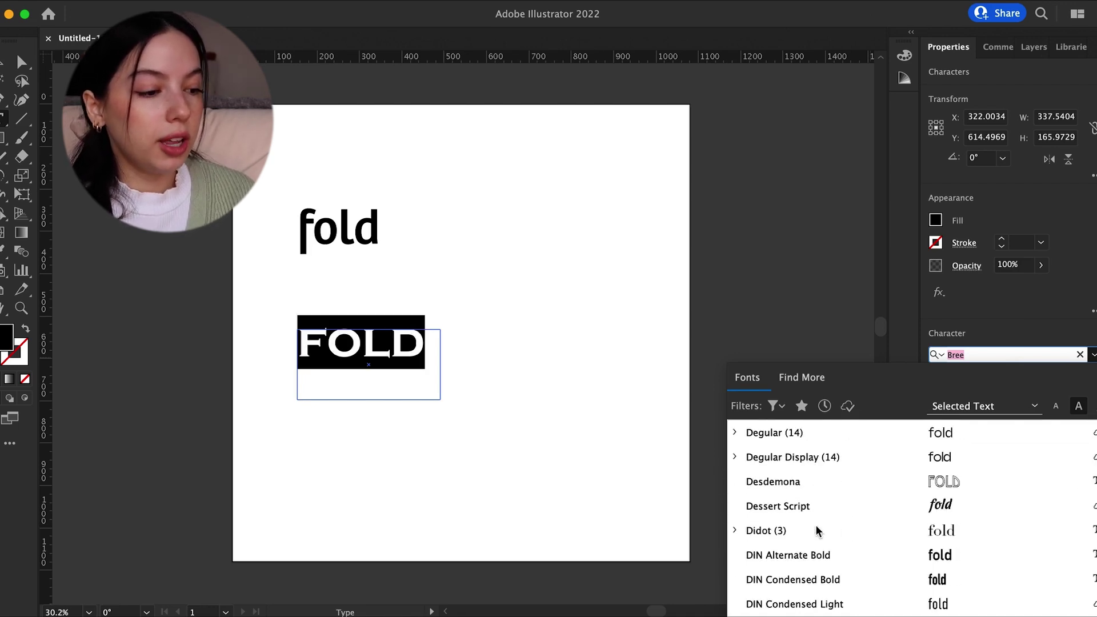
scroll(817, 532, down, 1)
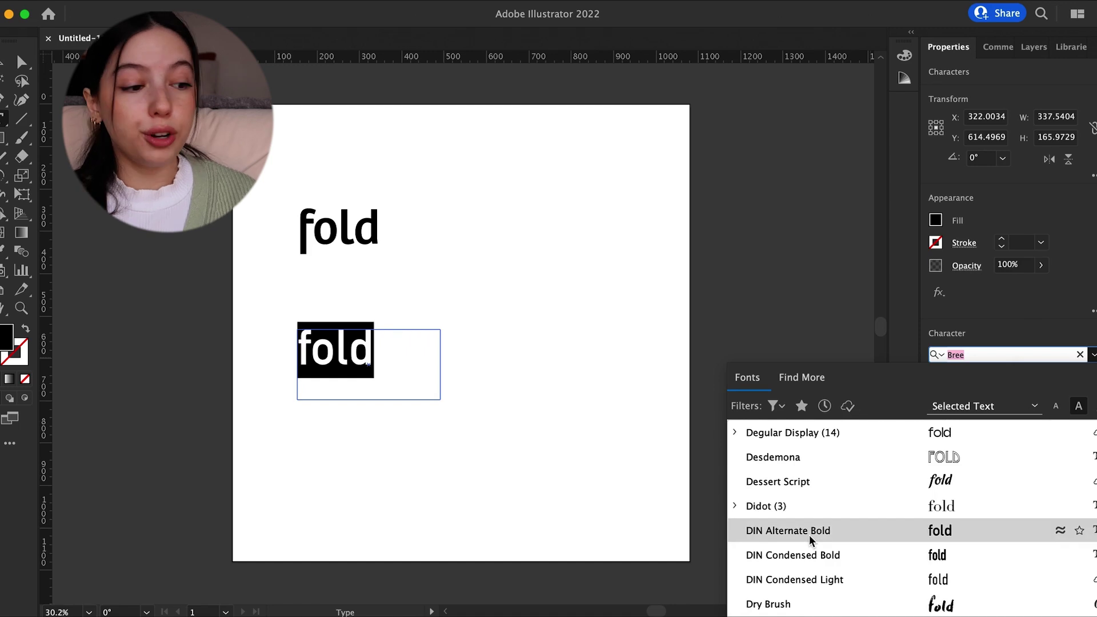
click(807, 533)
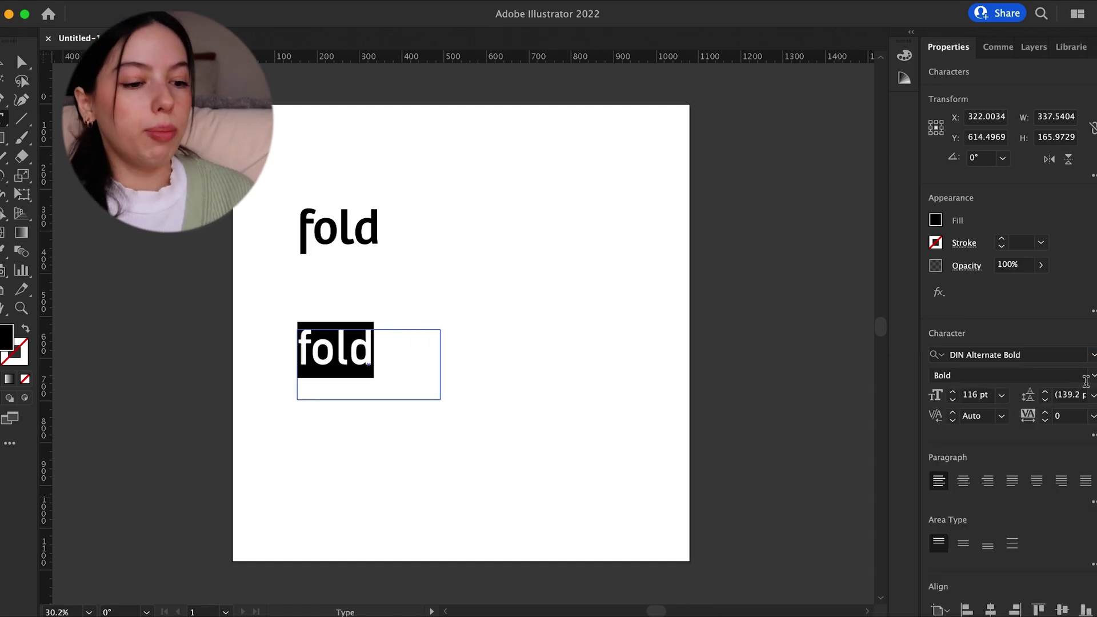
click(1089, 376)
click(1091, 377)
Move the second "fold" closer beneath the first and place a duplicate of it below as a third version
key(Escape)
click(357, 293)
drag(330, 362, 271, 377)
Preview fonts on the third "fold" and set it to Gill Sans Bold
double_click(331, 390)
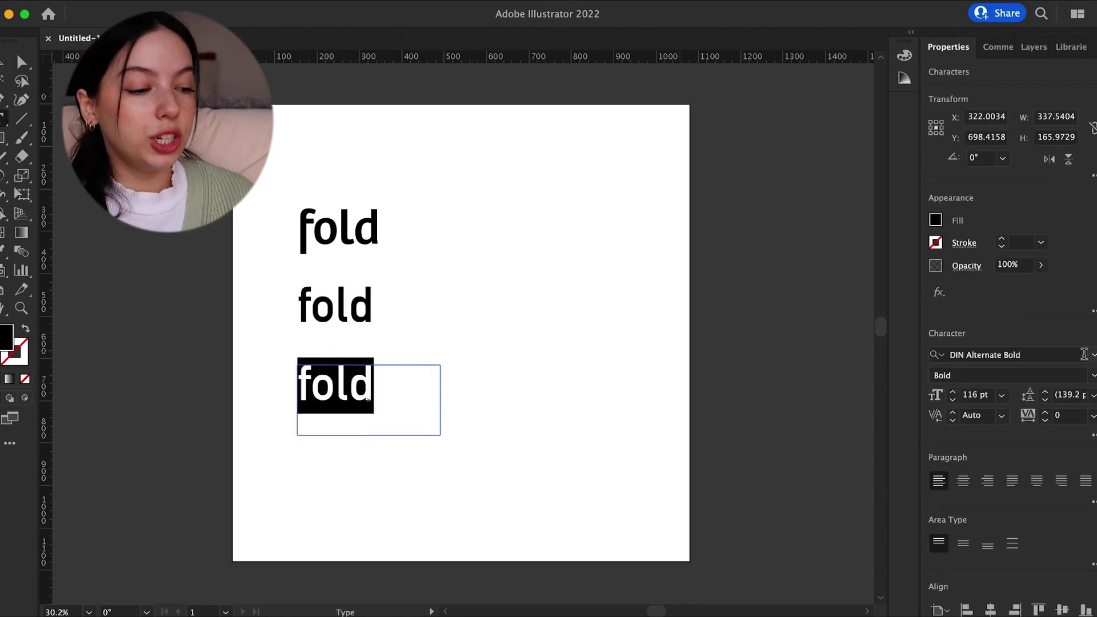
click(1083, 354)
scroll(879, 527, down, 15)
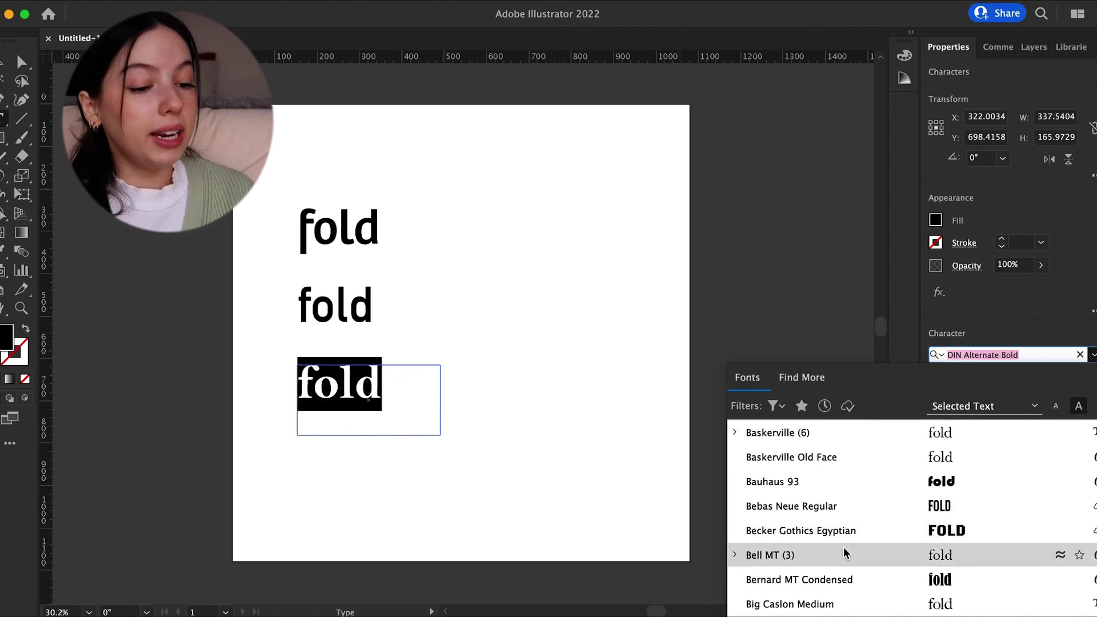
scroll(843, 539, down, 5)
scroll(843, 531, down, 5)
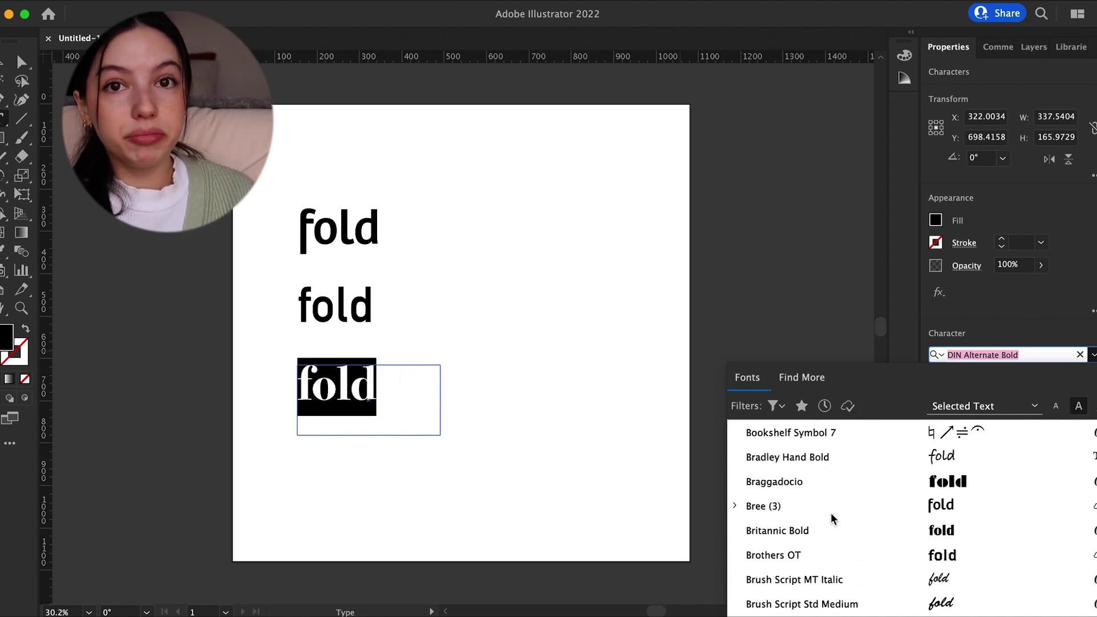
scroll(830, 517, down, 2)
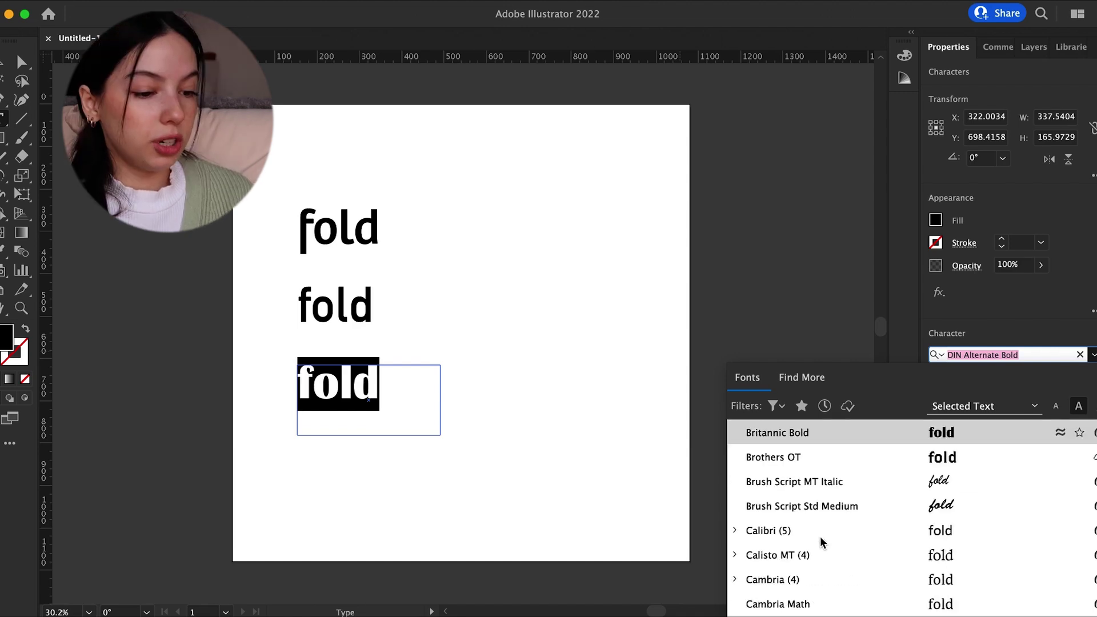
scroll(820, 538, down, 6)
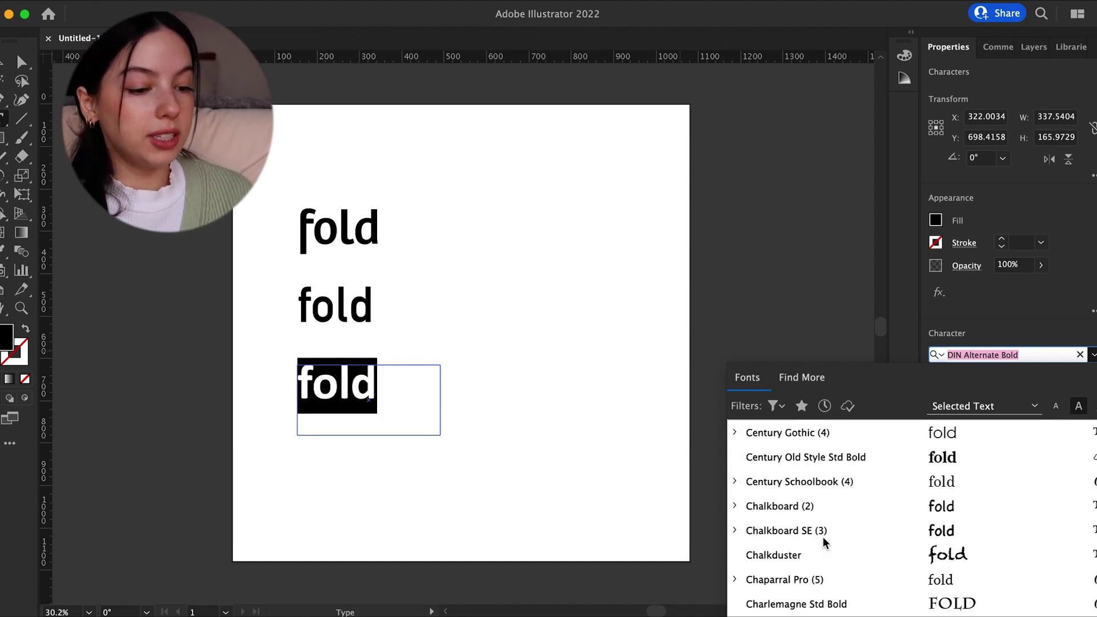
scroll(823, 536, down, 5)
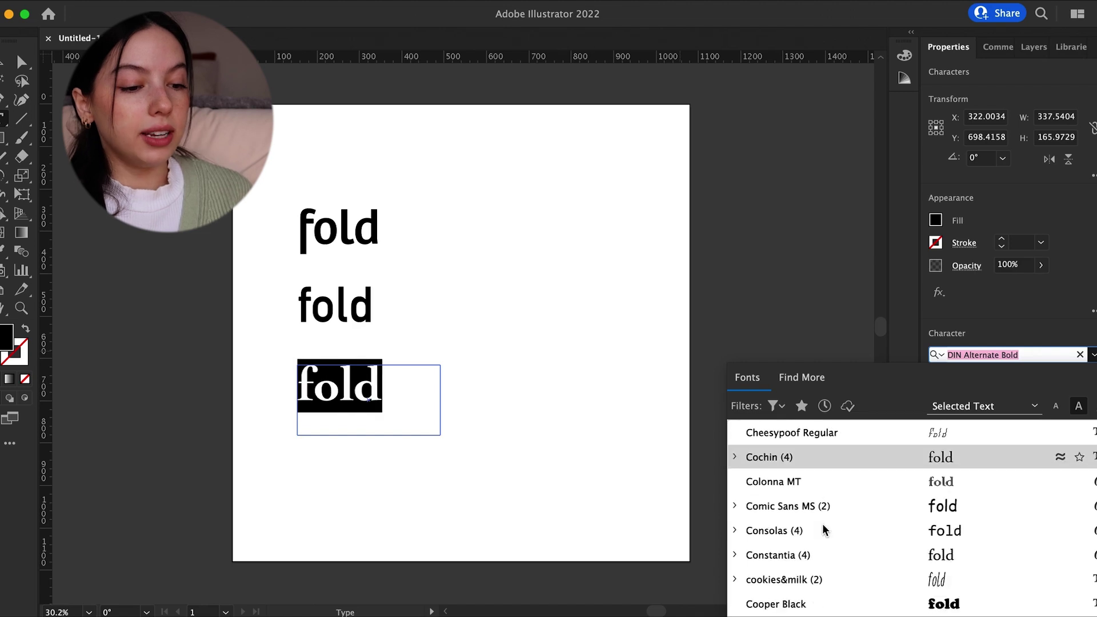
scroll(822, 523, down, 5)
scroll(832, 506, down, 5)
scroll(831, 508, down, 6)
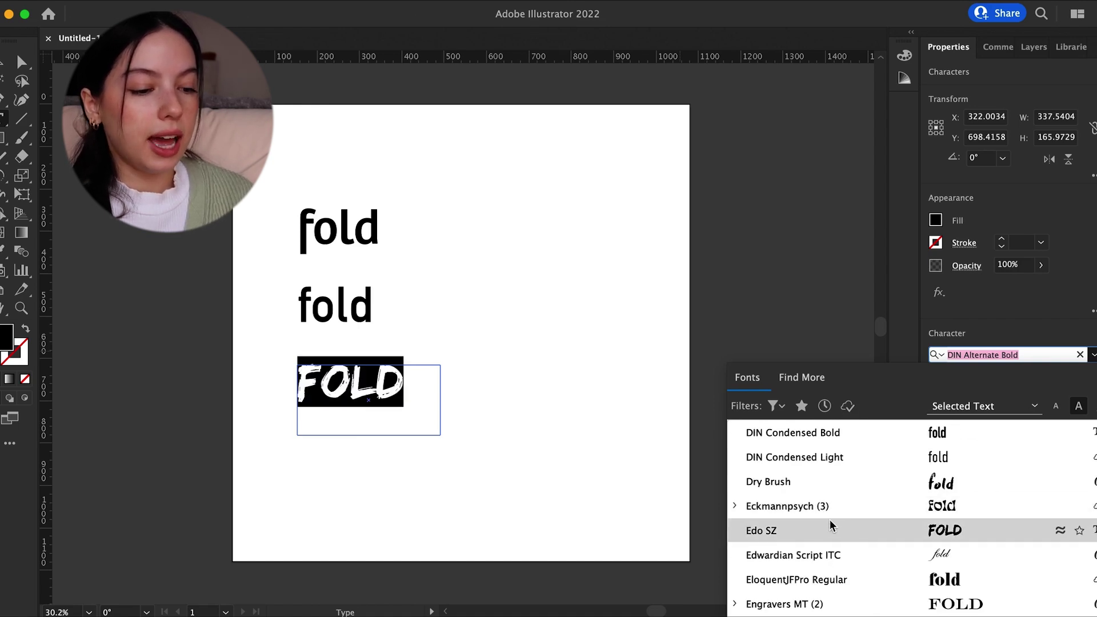
scroll(831, 519, down, 3)
scroll(829, 521, down, 5)
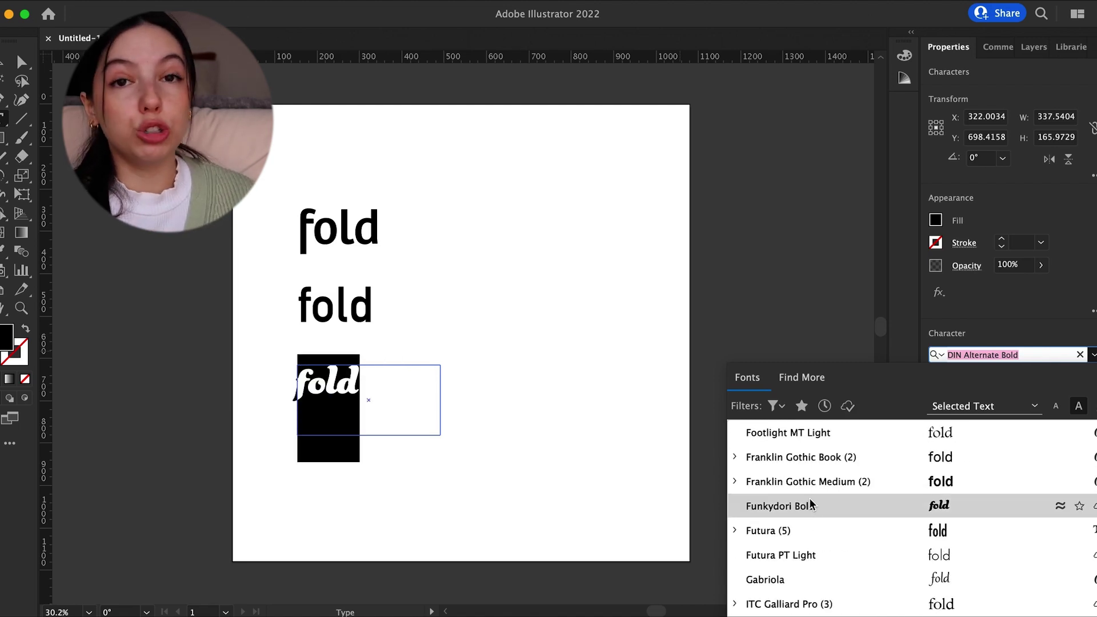
scroll(814, 501, down, 2)
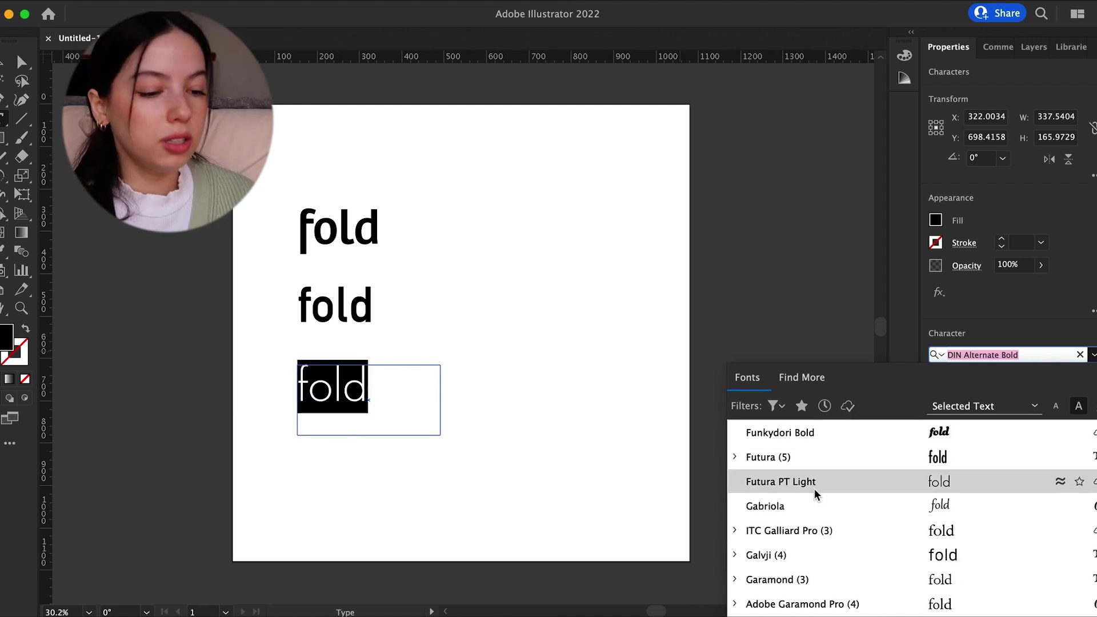
scroll(813, 489, down, 3)
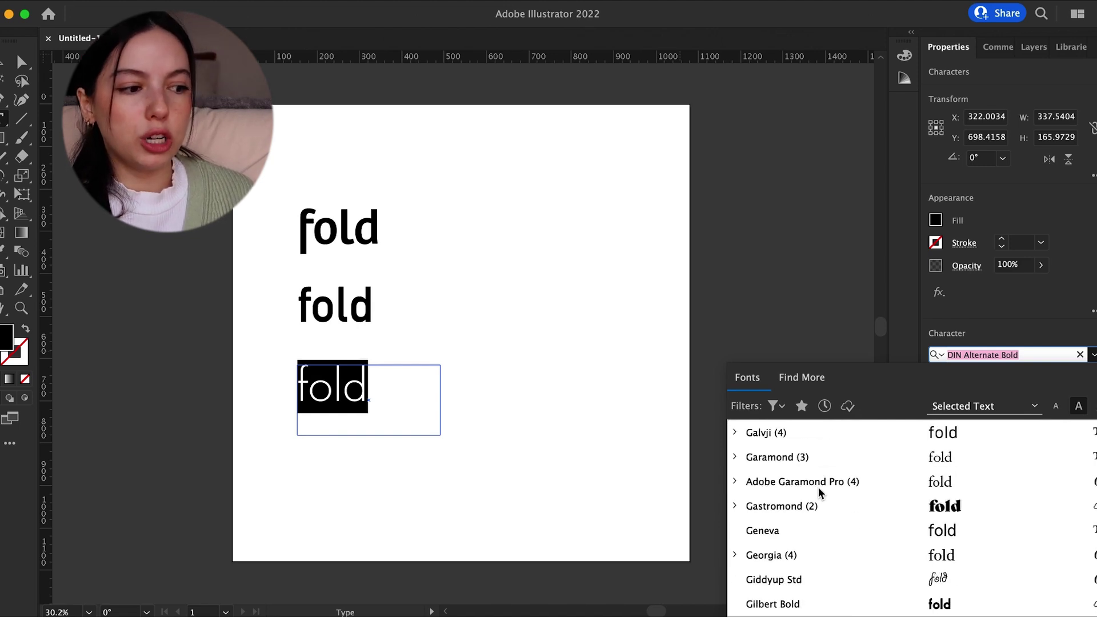
scroll(812, 502, down, 7)
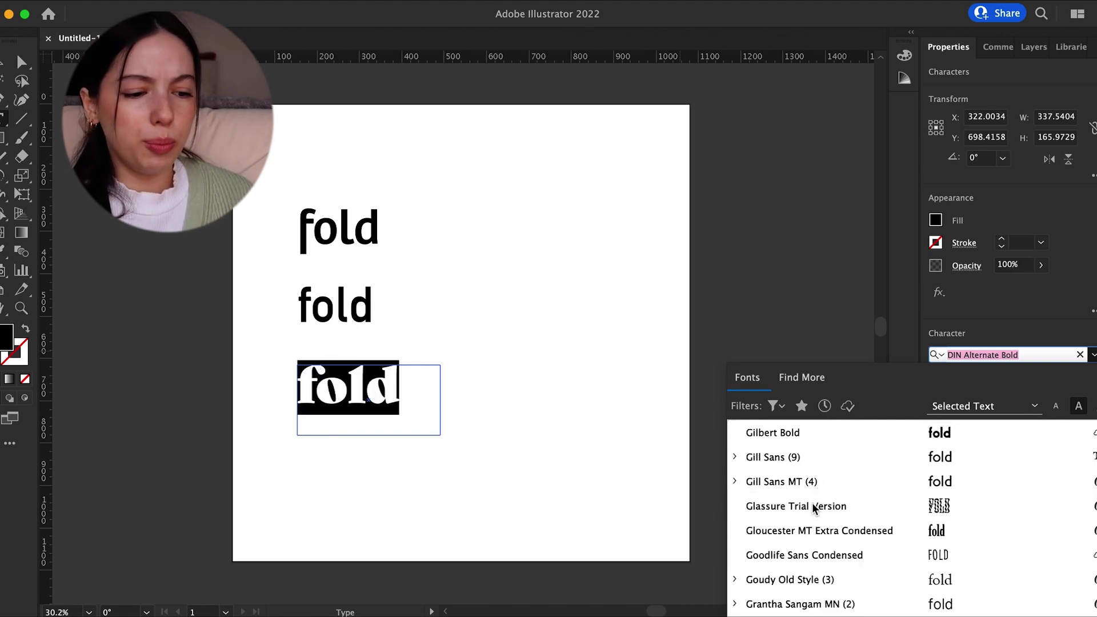
scroll(811, 500, up, 3)
scroll(815, 458, up, 1)
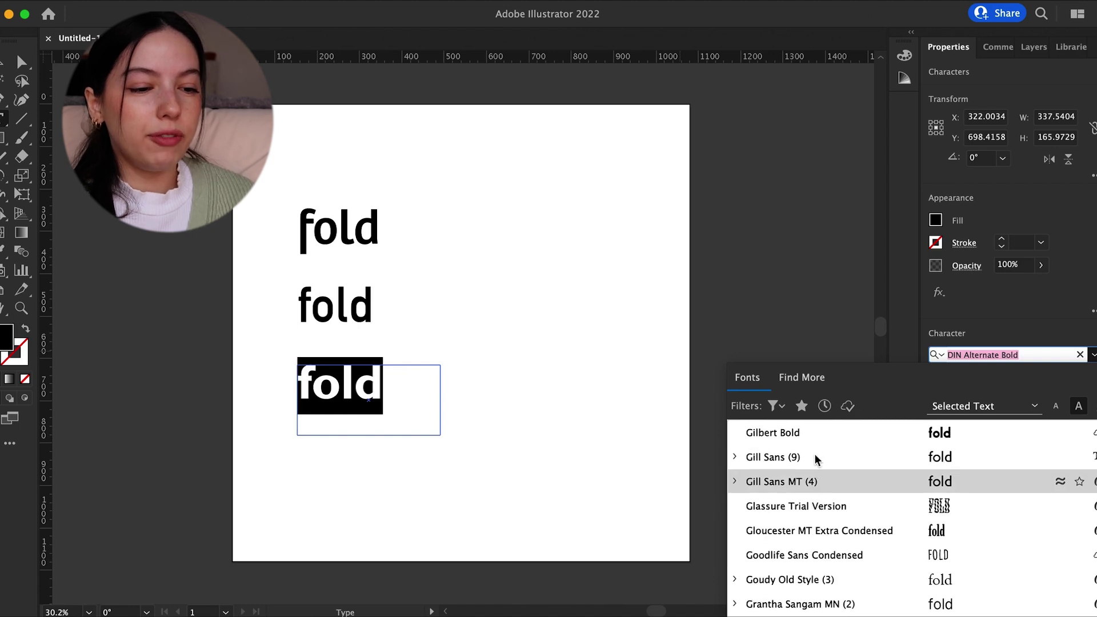
click(807, 456)
click(1093, 380)
click(1093, 380)
key(Escape)
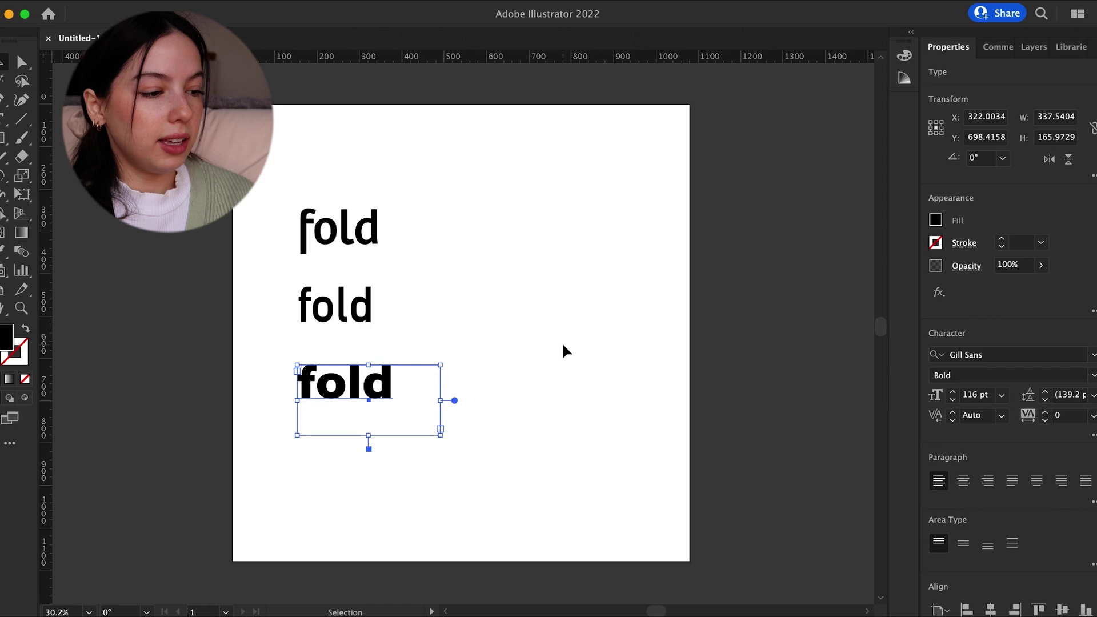
click(563, 345)
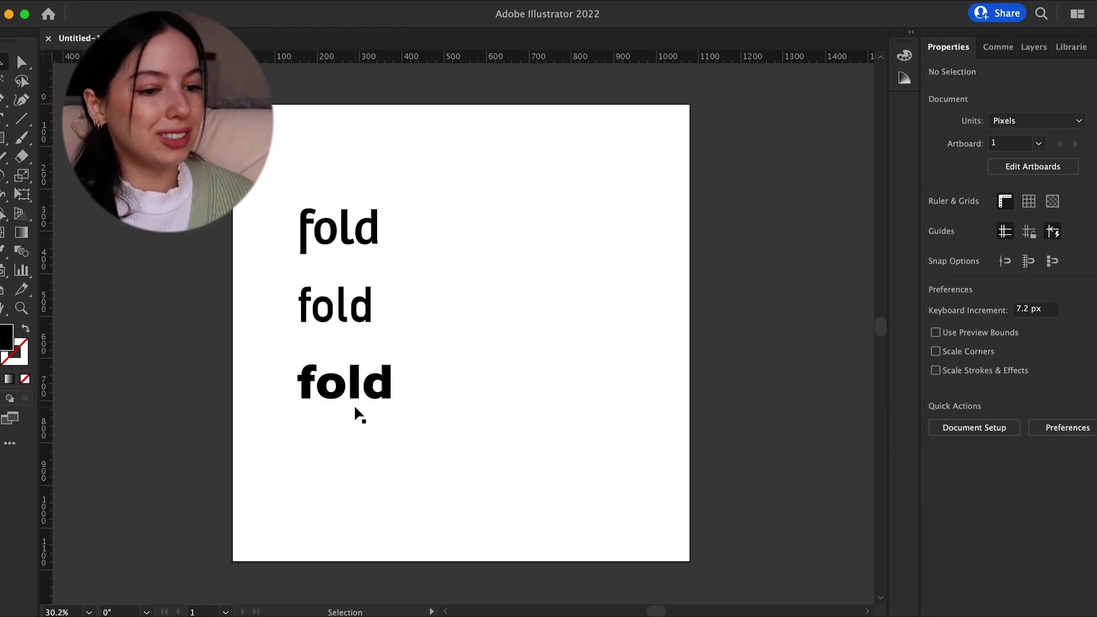
Place a duplicate of the Gill Sans "fold" to its right on the same line and nudge it slightly closer
drag(334, 389, 563, 378)
click(567, 344)
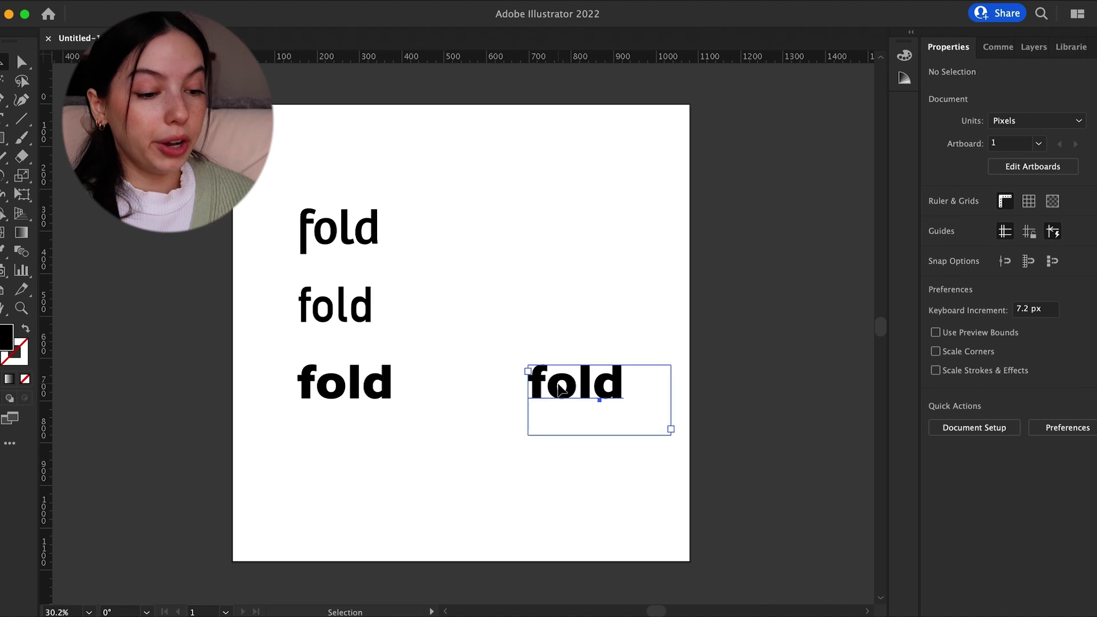
drag(561, 379, 532, 379)
click(514, 350)
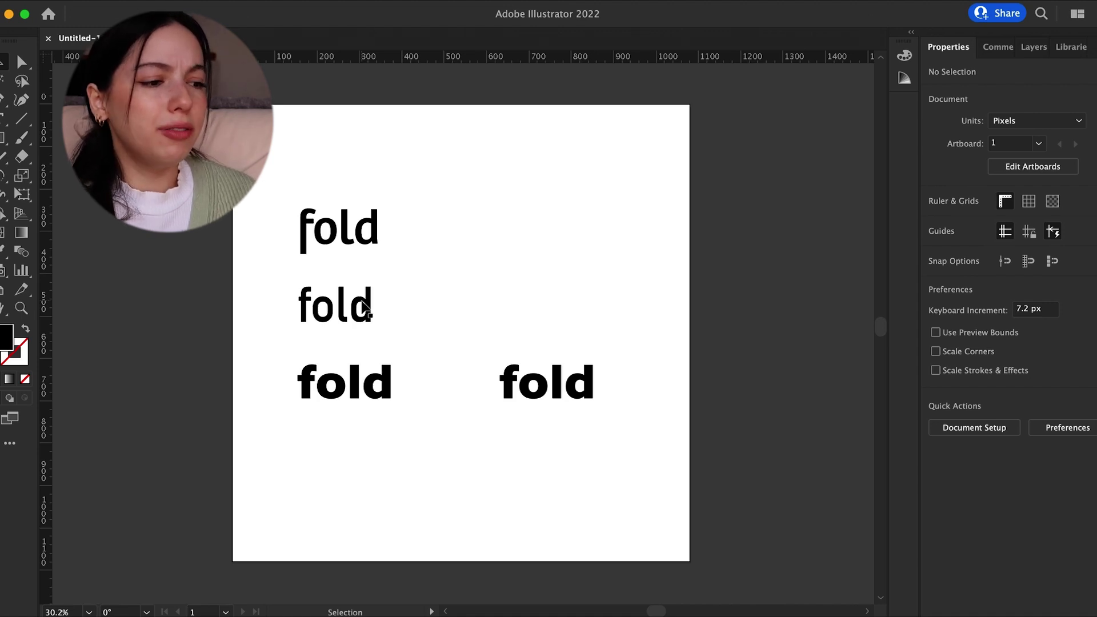
click(511, 394)
key(shift+Left)
click(507, 321)
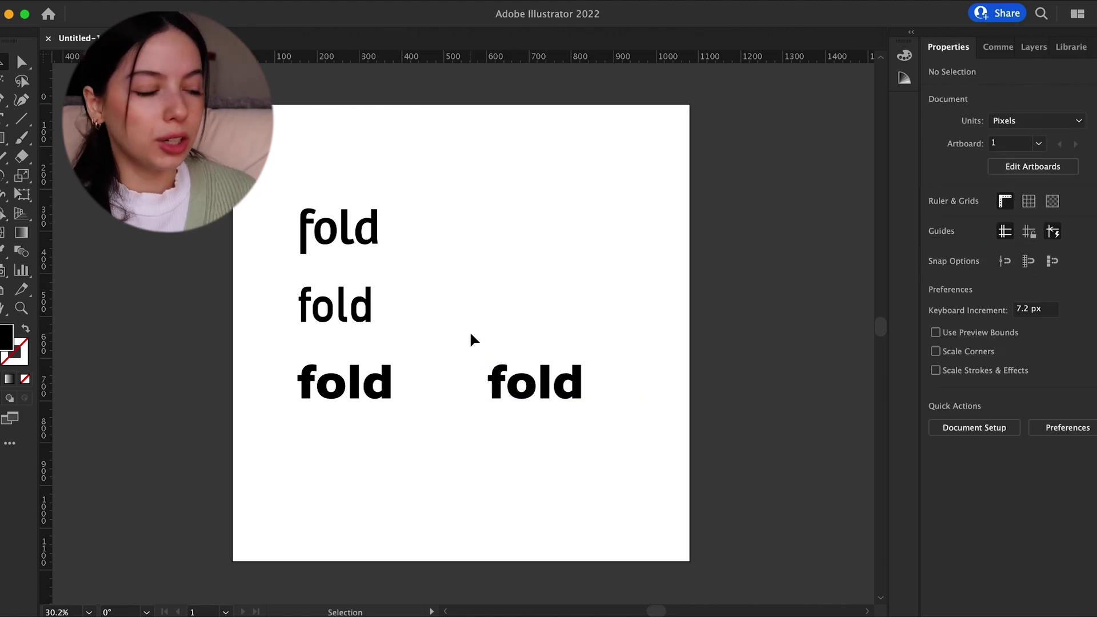
Convert the duplicated "fold" to outlines and enlarge it across the middle of the artboard
scroll(408, 324, up, 2)
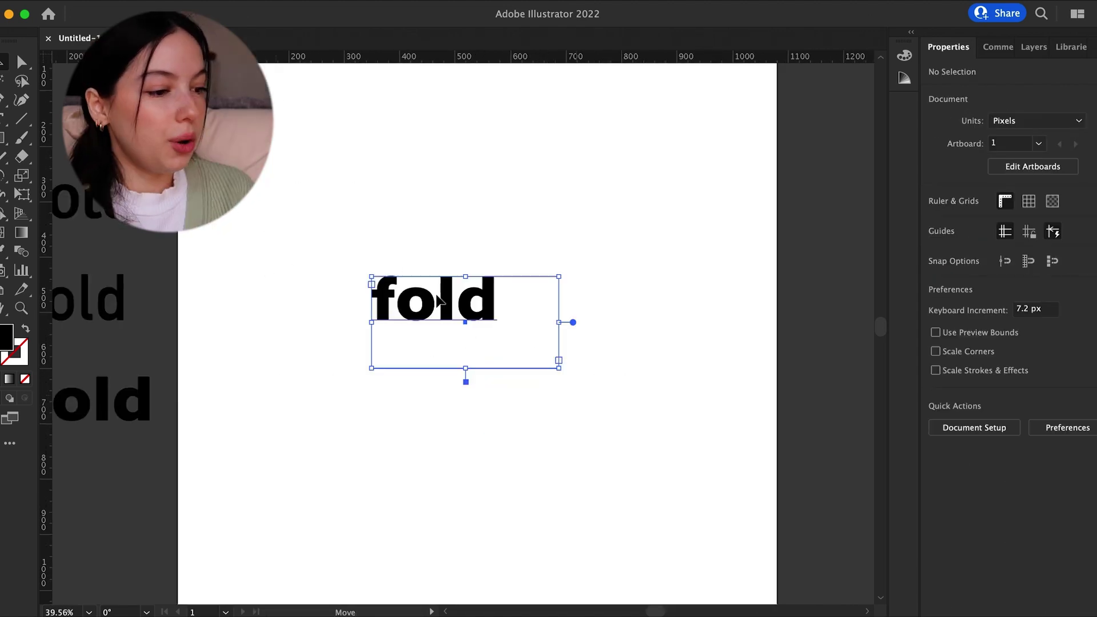
click(217, 0)
click(246, 281)
drag(495, 321, 698, 400)
drag(568, 344, 506, 313)
click(745, 349)
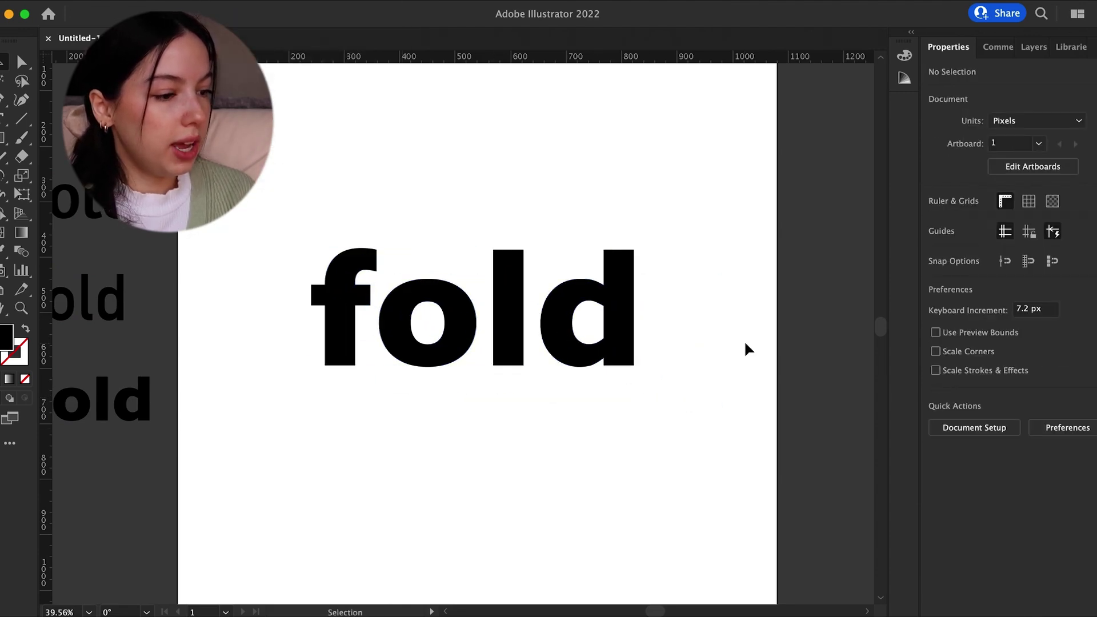
Delete the anchor points of the f's crossbar that project to the left of its stem
scroll(360, 278, up, 4)
key(a)
click(280, 289)
key(Delete)
click(280, 323)
key(Delete)
click(300, 328)
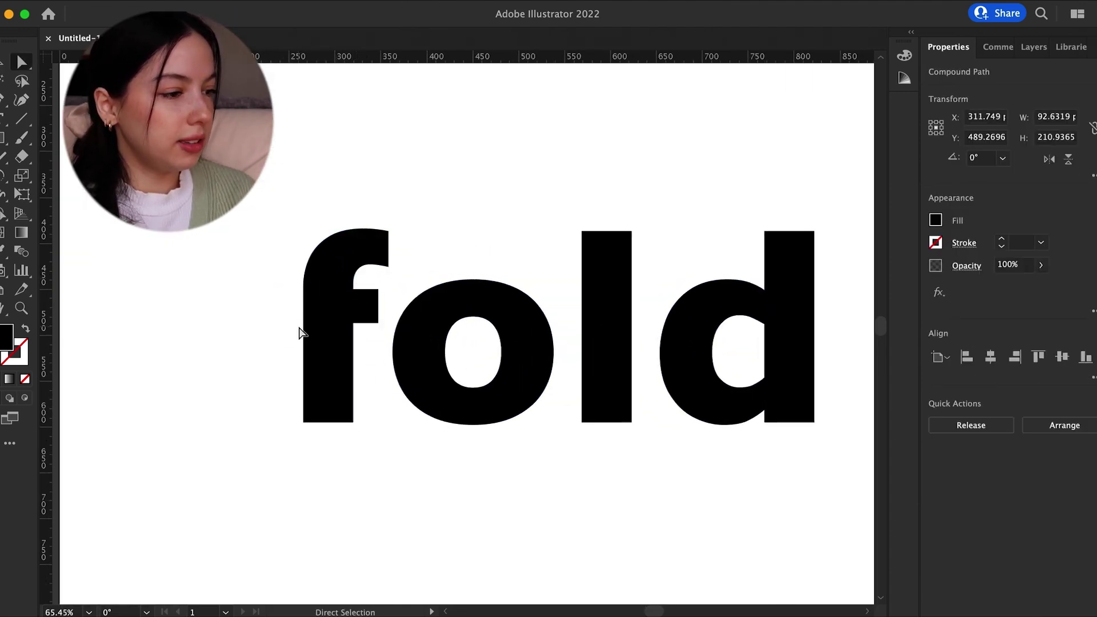
scroll(530, 279, down, 2)
scroll(530, 279, right, 1)
key(v)
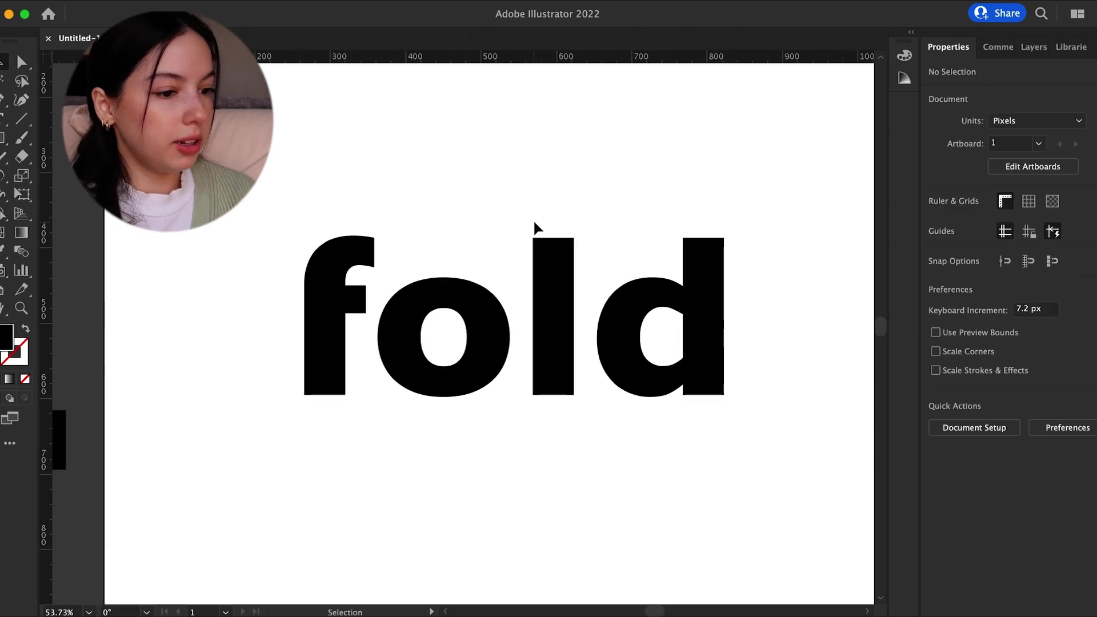
Select the outlined f by itself and move it left to open a gap before the o
key(super+z)
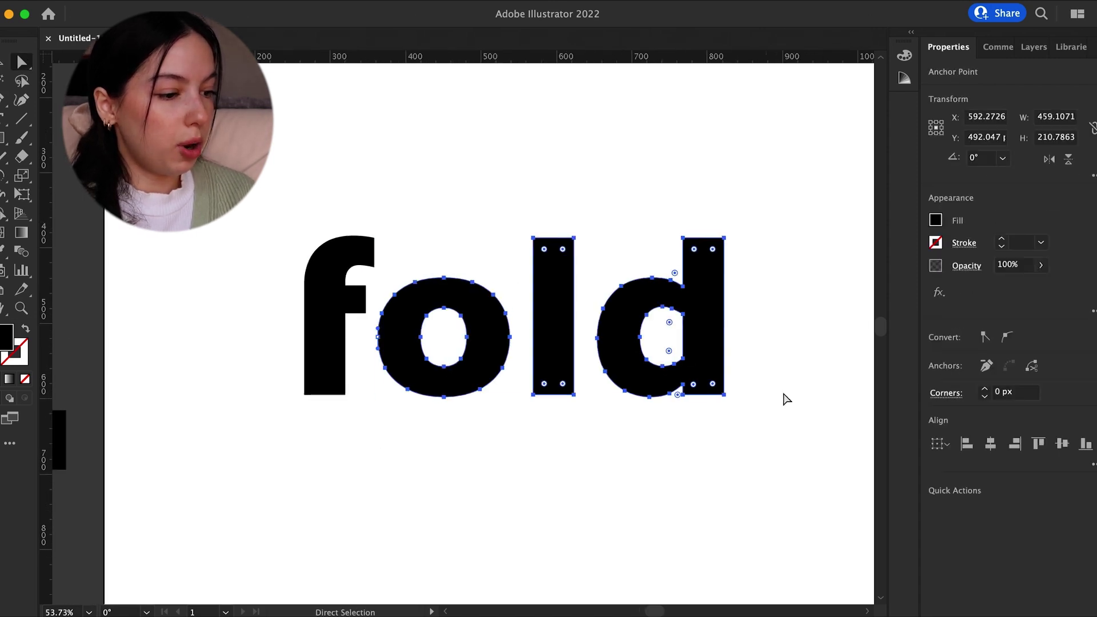
drag(761, 423, 391, 237)
key(v)
drag(739, 212, 376, 429)
click(442, 427)
key(a)
drag(261, 198, 376, 411)
key(shift+Left)
key(shift+Left)
key(shift+Left)
key(shift+Left)
key(shift+Left)
Tighten the spacing around the l by moving the d to the left and the o to the right
drag(756, 220, 592, 404)
key(shift+Left)
key(shift+Left)
drag(369, 274, 503, 400)
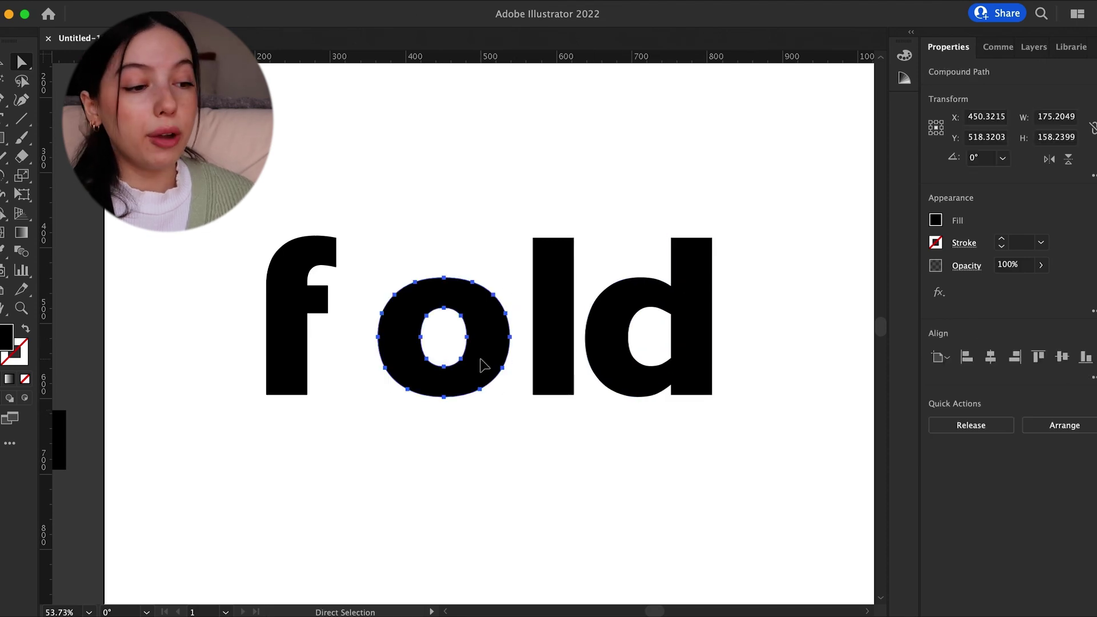
key(shift+Right)
key(shift+Right)
click(722, 245)
drag(742, 214, 592, 417)
key(shift+Left)
click(749, 345)
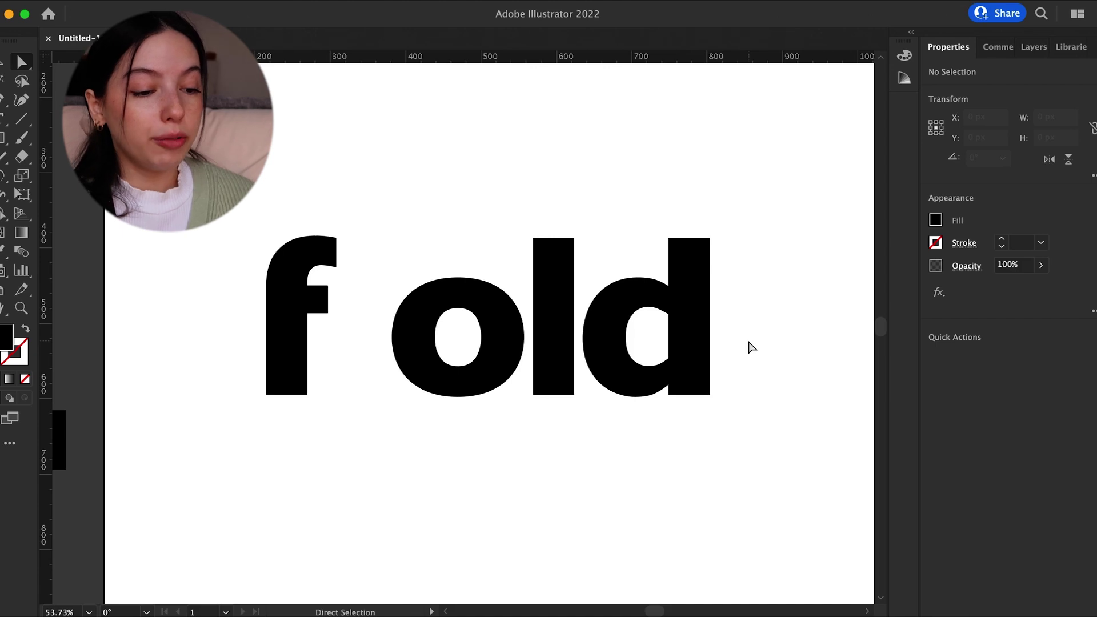
key(p)
click(335, 237)
drag(458, 277, 529, 280)
click(457, 277)
drag(456, 296, 452, 299)
key(super+z)
key(super+z)
key(super+z)
key(super+z)
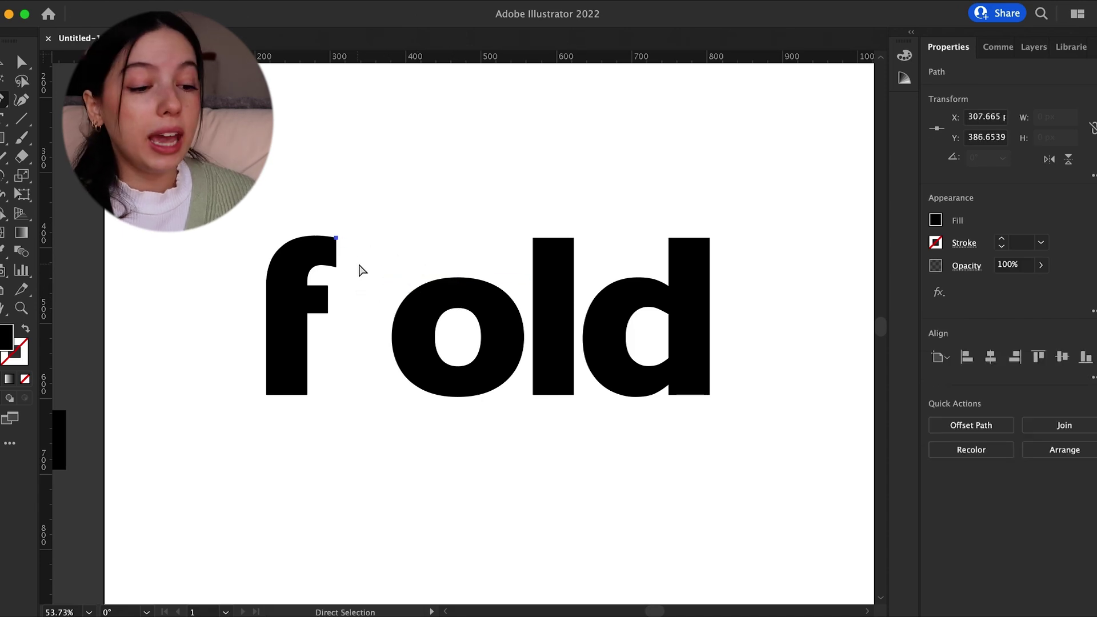
Try to draw a curved connector with the Pen tool from the f's arm over the top of the o
click(336, 238)
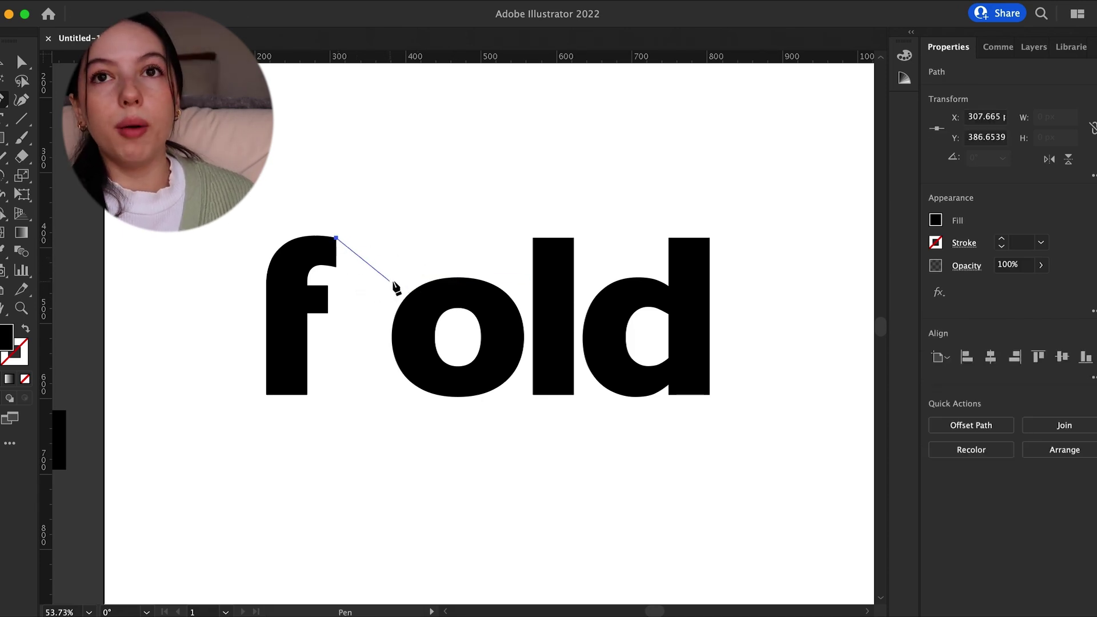
drag(409, 268, 534, 364)
key(super+z)
click(519, 313)
click(482, 306)
drag(400, 288, 336, 304)
click(336, 267)
key(v)
click(426, 241)
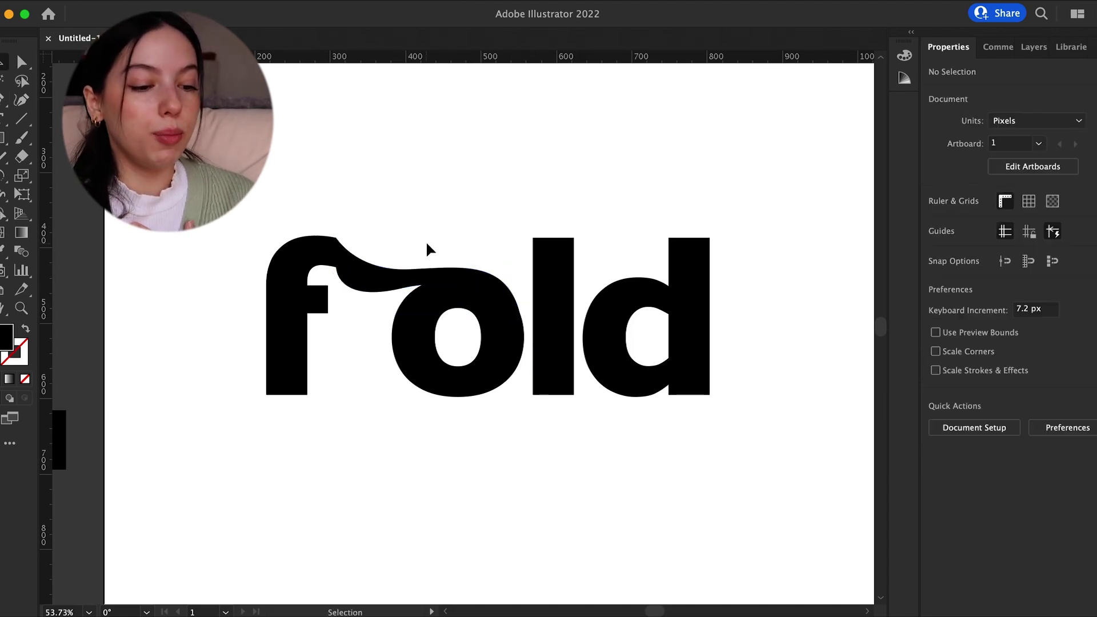
Undo the curved connector back to its starting anchor at the tip of the f's arm
scroll(422, 282, up, 2)
key(super+z)
key(super+z)
key(super+z)
key(super+z)
key(super+z)
key(super+z)
Draw a closed curved connector with the Pen tool from the f's arm over the top of the o
key(p)
drag(405, 253, 538, 371)
key(super+z)
drag(531, 323, 386, 291)
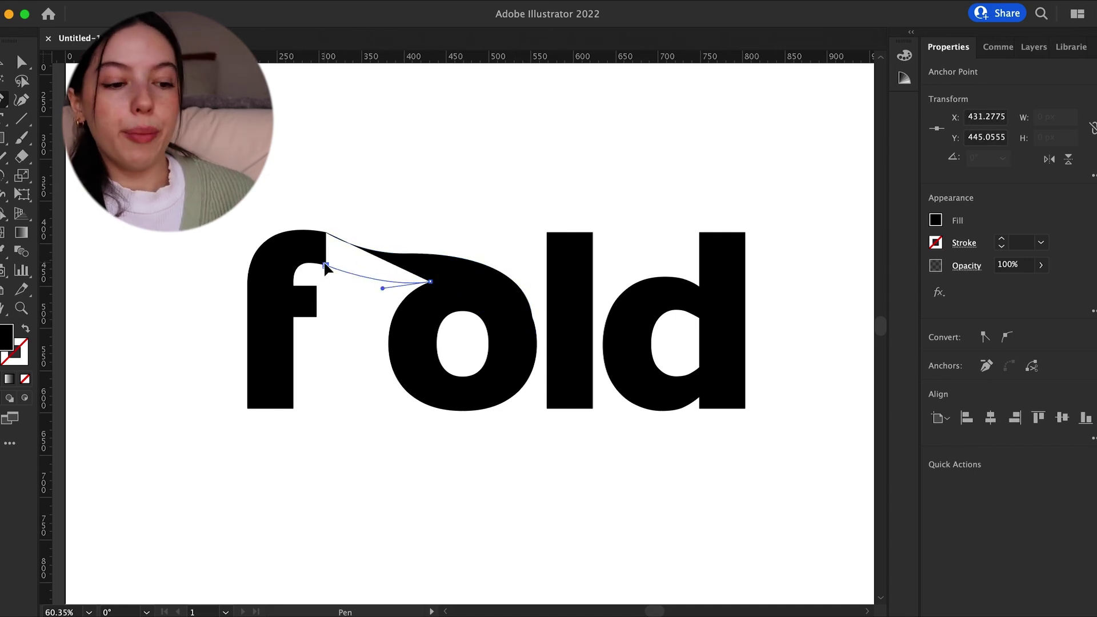
click(325, 232)
key(v)
click(431, 216)
click(478, 294)
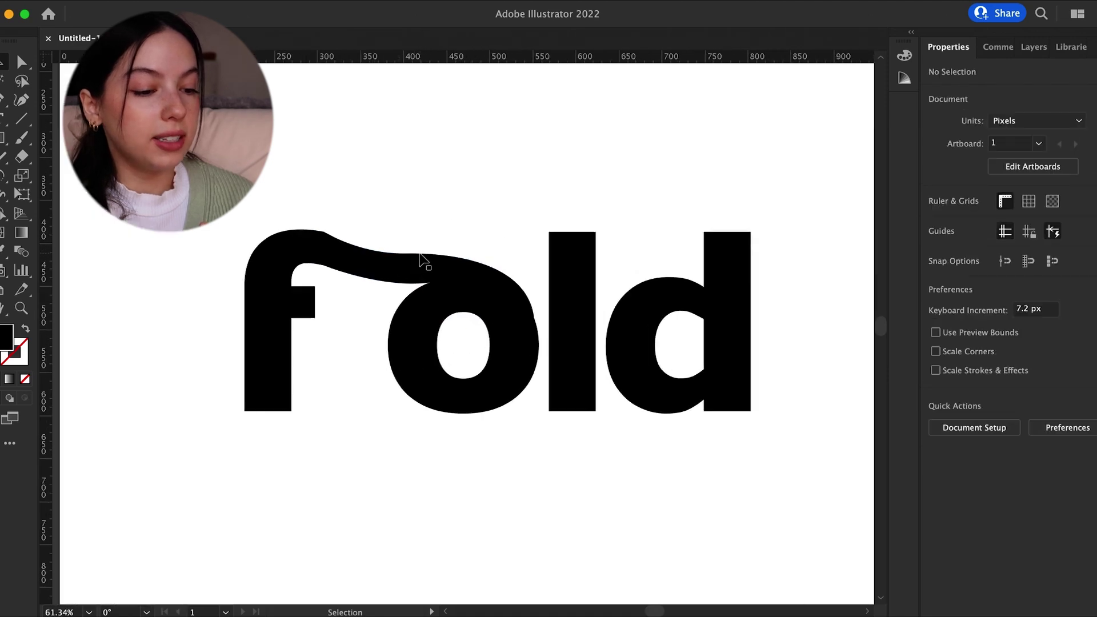
Lower the anchor point in the middle of the connector's upper edge and deepen the curve of its lower edge
key(a)
drag(361, 230, 408, 260)
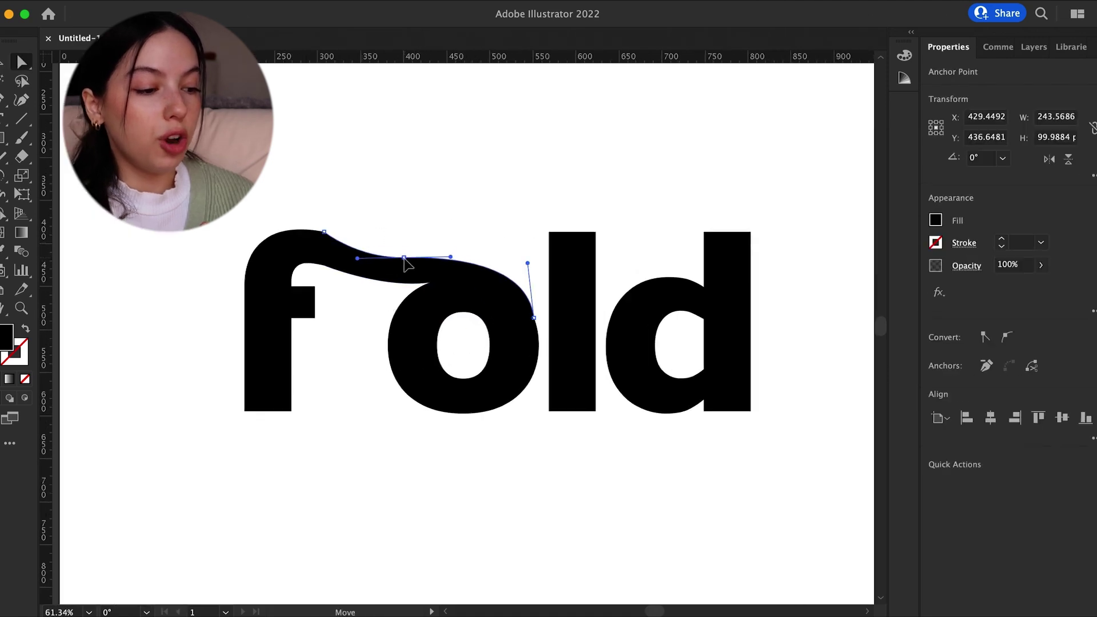
scroll(330, 247, up, 5)
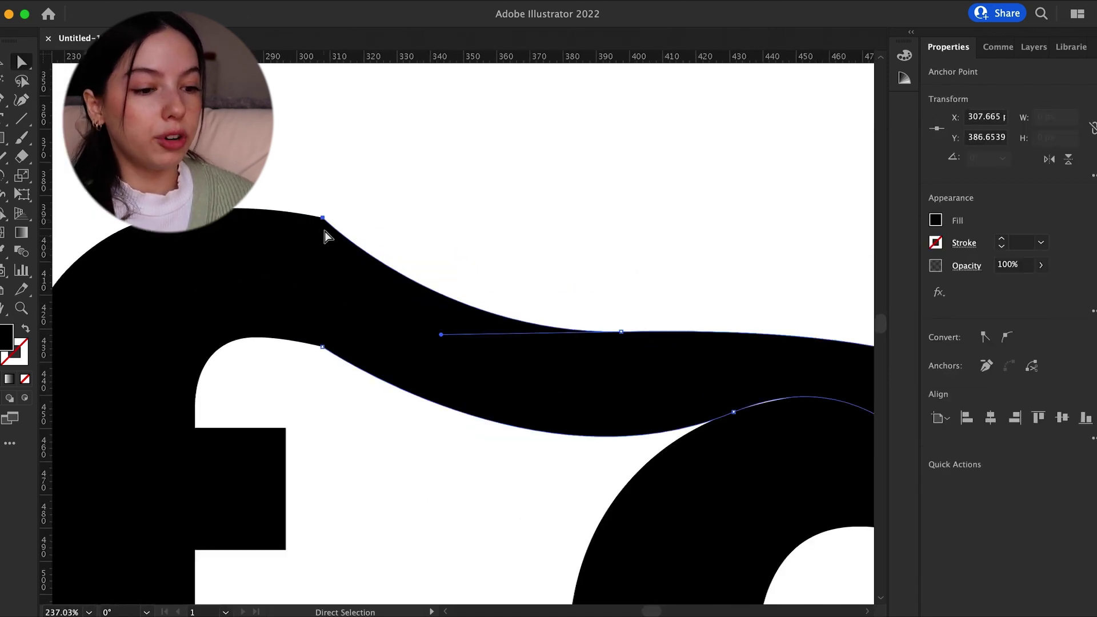
key(v)
click(336, 184)
key(shift+n)
key(n)
key(super+z)
click(126, 2)
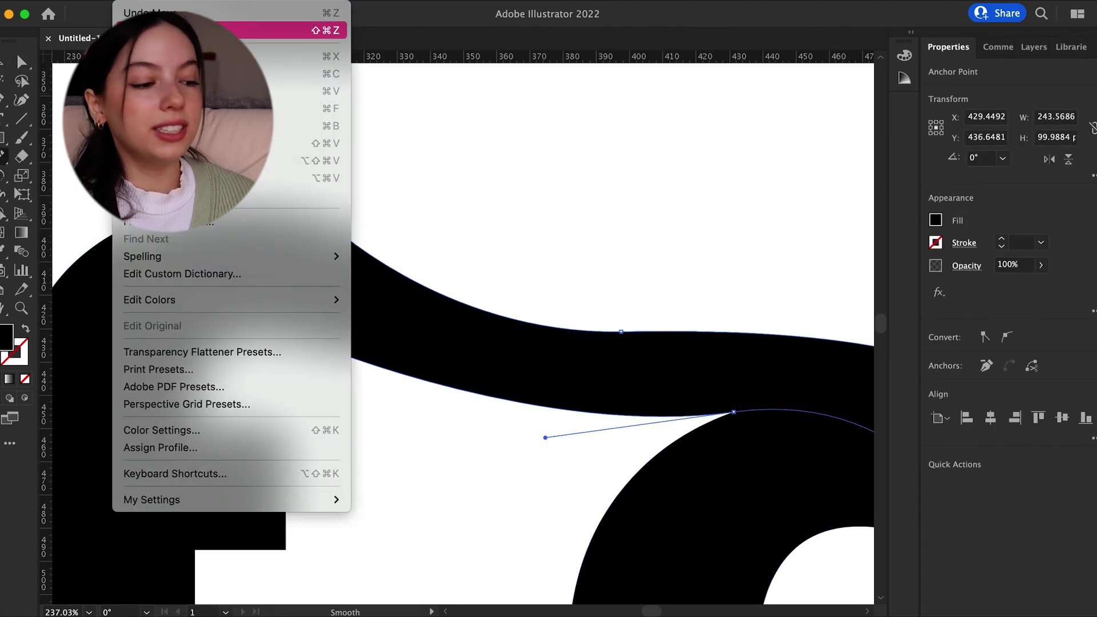
click(171, 32)
Fine-tune the anchor point on the connector's lower edge where it meets the o
key(v)
click(269, 191)
scroll(320, 213, down, 2)
click(348, 263)
click(372, 247)
key(a)
drag(600, 341, 595, 348)
click(587, 242)
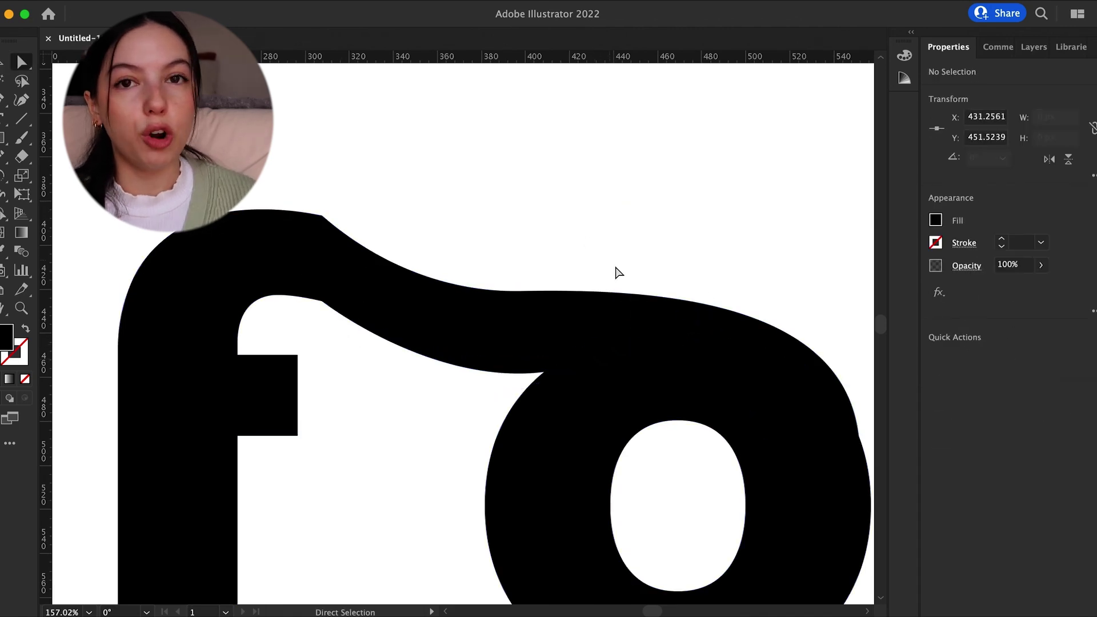
Reshape the connector's upper edge so that it dips before the o and arches over it
scroll(587, 242, right, 3)
drag(473, 328, 497, 326)
click(588, 291)
click(494, 267)
drag(517, 268, 519, 242)
drag(398, 270, 378, 278)
click(380, 274)
click(392, 233)
Smooth the connector's upper edge between the f's arm and the dip before the o with the Smooth tool
click(2, 155)
drag(231, 213, 399, 270)
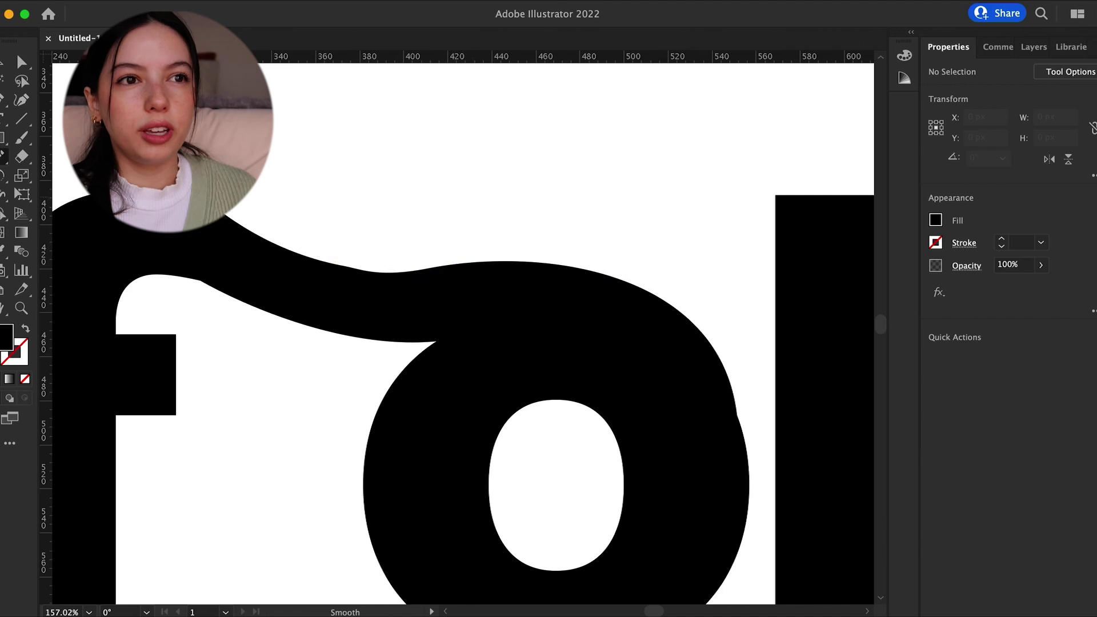
key(v)
drag(130, 182, 249, 309)
key(a)
drag(142, 275, 220, 309)
scroll(329, 229, down, 2)
scroll(326, 227, down, 1)
key(v)
click(244, 273)
click(392, 262)
click(329, 227)
Pull a curve handle out of the connector's upper anchor at the f's arm with the Pen tool
scroll(196, 215, up, 3)
click(3, 156)
key(a)
click(256, 201)
key(p)
drag(256, 199, 219, 174)
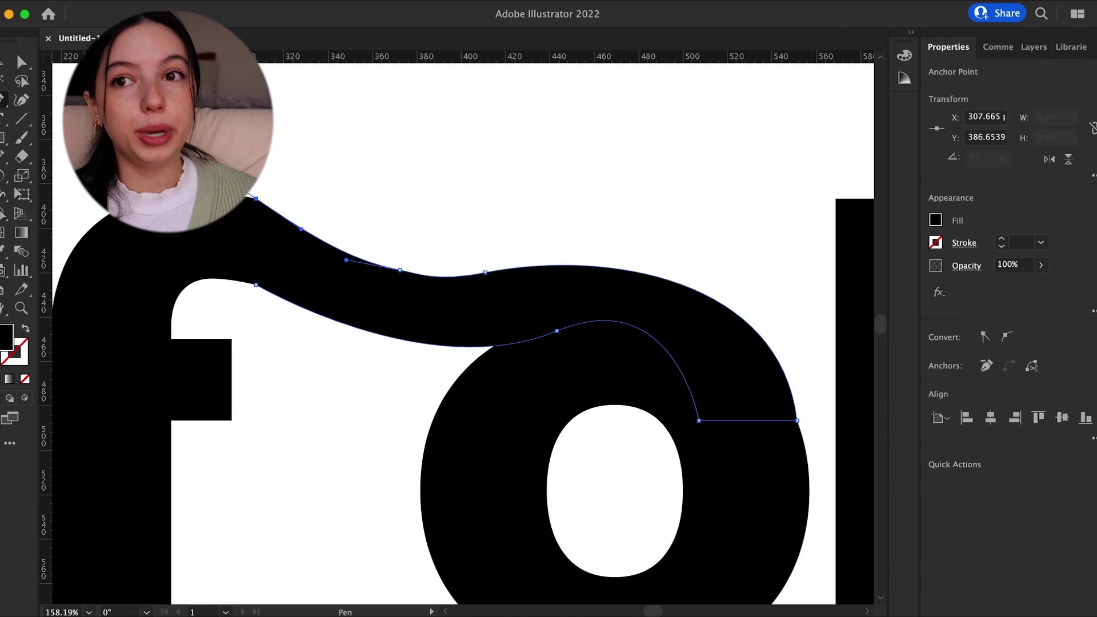
Adjust the curve handle of the connector's upper anchor so that its edge follows the top of the f's arm
drag(143, 206, 118, 223)
key(v)
click(331, 186)
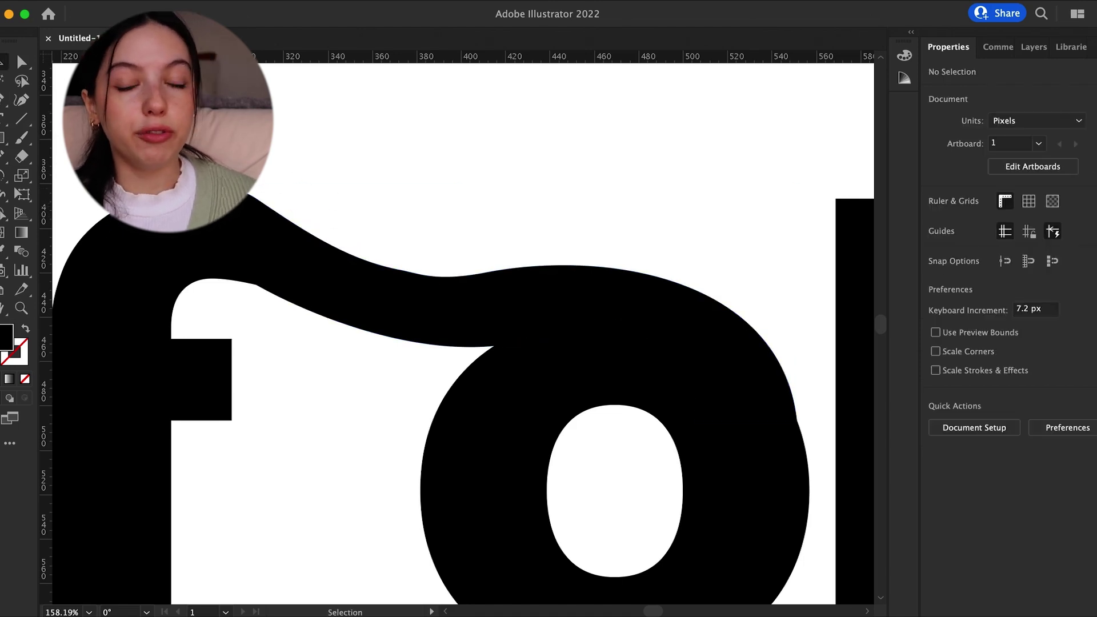
Try to reposition a curve handle on the top of the f's arm
click(205, 226)
key(a)
drag(119, 213, 113, 212)
key(super+z)
key(super+shift+a)
Shift the connector's upper anchor slightly outward at the f's arm and adjust the adjoining curve handle
key(n)
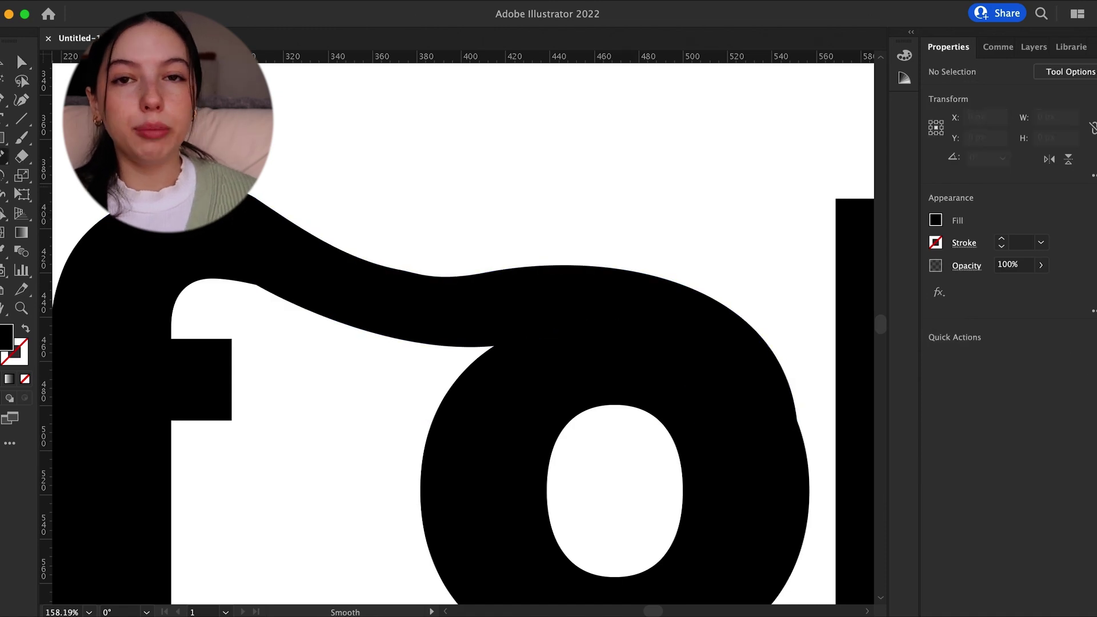
key(shift+grave)
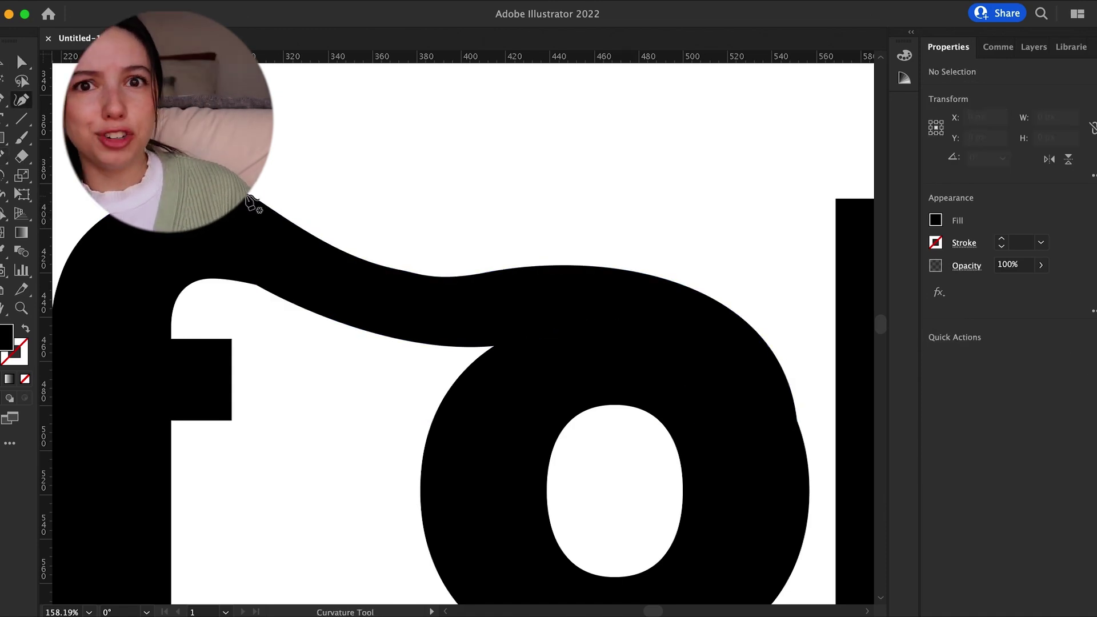
super+click(262, 208)
key(v)
key(a)
drag(256, 200, 268, 201)
click(247, 195)
drag(113, 213, 107, 216)
click(223, 172)
Fine-tune the bend of the connector's edge just past the f's arm
click(223, 194)
drag(223, 195, 223, 189)
key(super+z)
drag(272, 236, 272, 242)
click(337, 215)
Angle the curve handle at the connector's far end inward so that its edge blends into the right side of the o
scroll(342, 213, down, 4)
scroll(386, 234, up, 2)
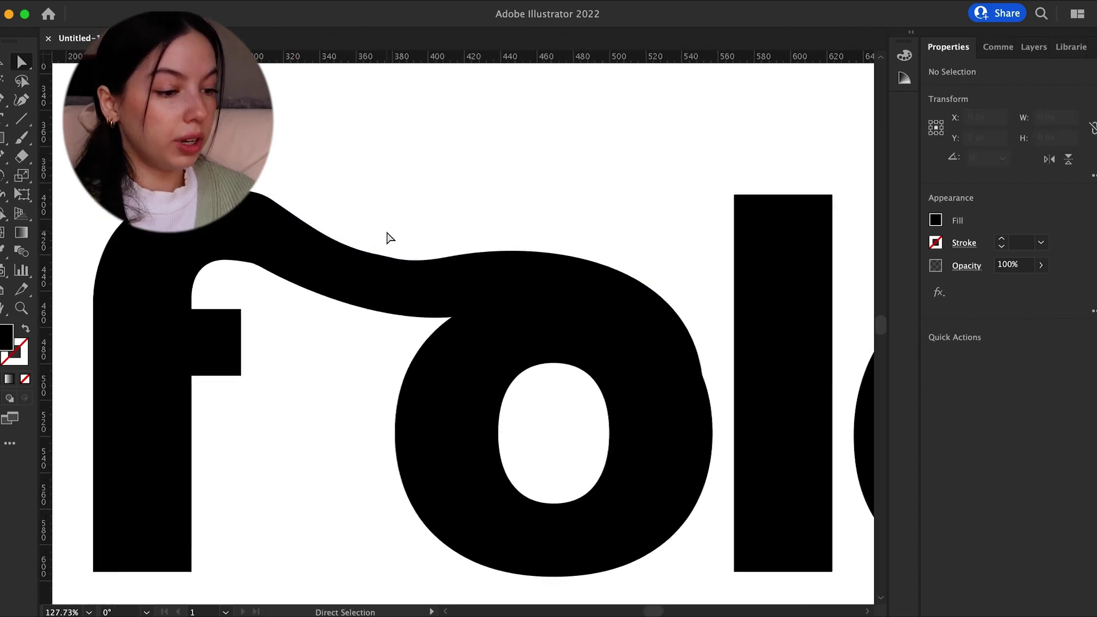
click(674, 349)
drag(656, 344, 702, 378)
click(703, 378)
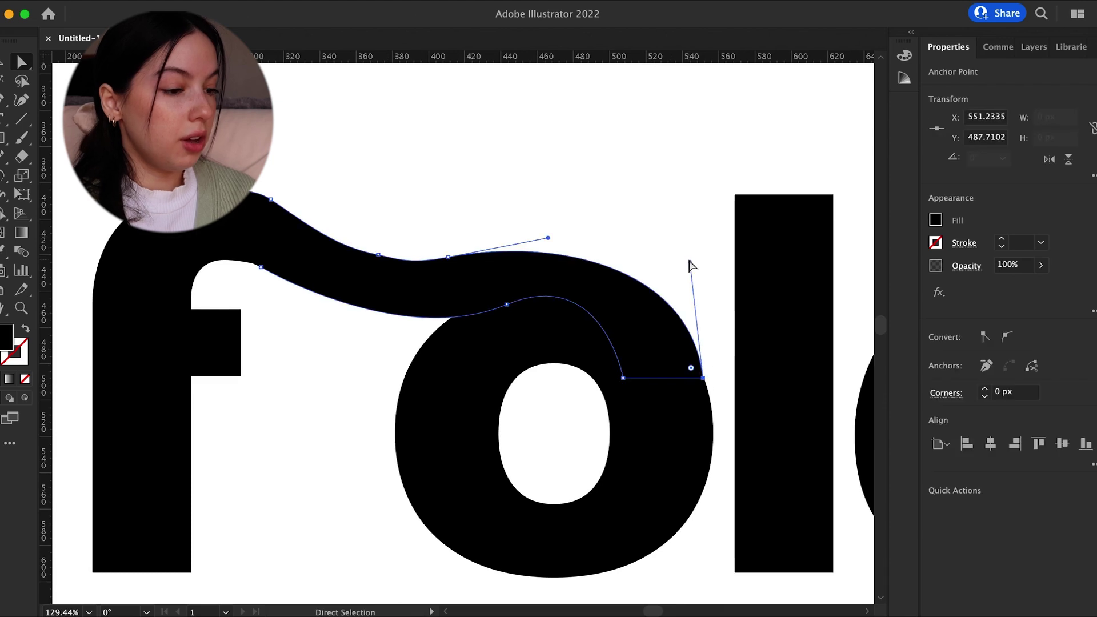
drag(691, 265, 661, 265)
click(656, 239)
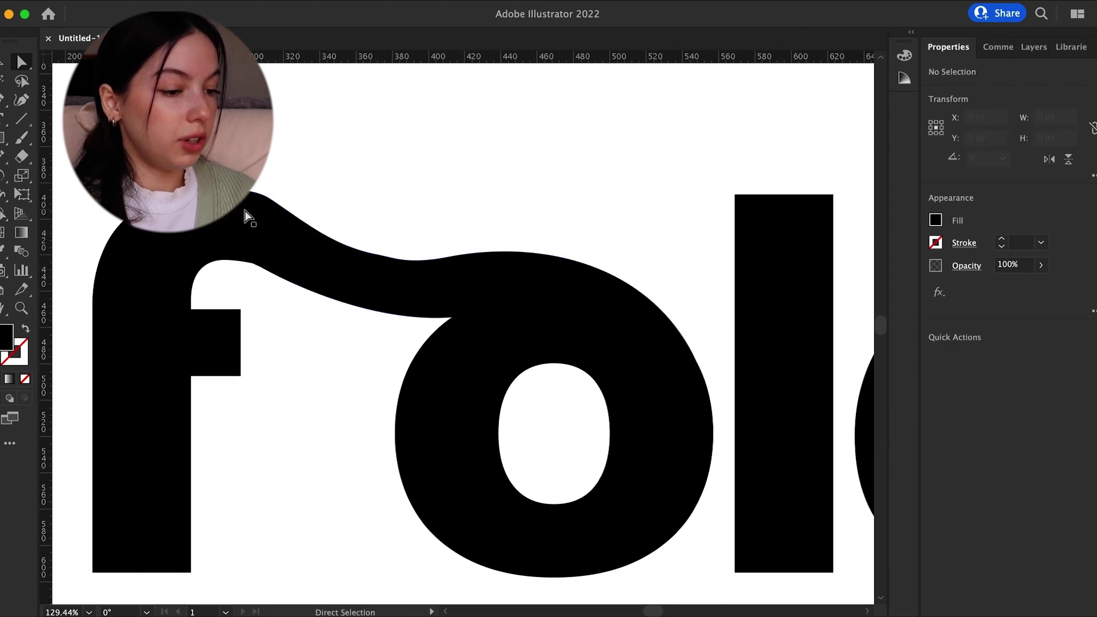
Fine-tune the curve handle at the upper joint between the f's arm and the connector
scroll(244, 211, up, 2)
click(260, 200)
click(274, 198)
drag(249, 186, 274, 194)
click(324, 184)
Try to round the connector's lower anchor at the f's arm with the Curvature tool
click(262, 276)
click(263, 276)
click(21, 100)
click(263, 275)
key(super+z)
key(a)
Try to pull a curve handle out of the lower joint anchor at the f's arm with the Pen tool
click(258, 279)
click(262, 276)
click(263, 275)
click(256, 276)
click(262, 275)
key(p)
click(262, 275)
drag(221, 266, 194, 258)
key(super+z)
key(a)
Adjust the curve at the lower joint where the underside of the f's arm meets the connector
scroll(263, 278, up, 5)
scroll(262, 273, up, 3)
scroll(268, 263, down, 5)
click(251, 253)
click(265, 255)
drag(265, 255, 288, 234)
click(249, 284)
scroll(263, 261, up, 6)
click(287, 236)
click(247, 281)
Examine the f and o connection in the context of the whole wordmark
scroll(247, 281, down, 8)
scroll(349, 342, down, 3)
scroll(375, 340, up, 2)
scroll(375, 342, down, 2)
scroll(377, 351, down, 3)
scroll(417, 339, up, 2)
scroll(668, 340, down, 2)
scroll(557, 348, up, 2)
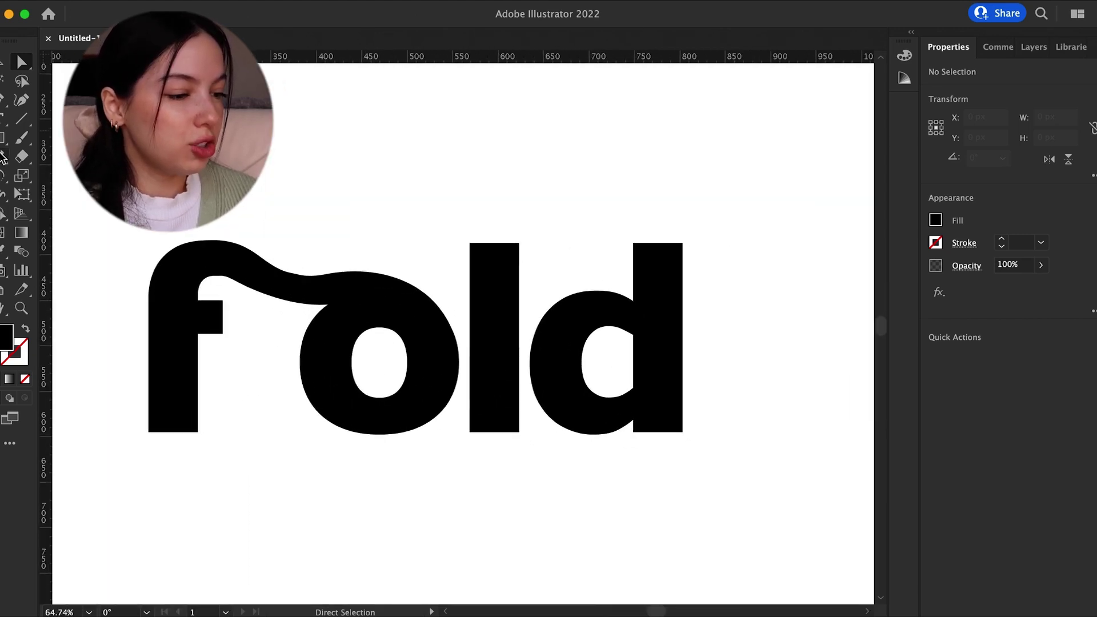
Add a short curved stroke joining the o's lower right side to the foot of the l
click(399, 388)
drag(470, 402, 544, 236)
scroll(470, 431, up, 8)
key(super+z)
click(478, 331)
click(478, 443)
drag(257, 432, 181, 387)
click(219, 285)
scroll(314, 359, down, 4)
key(v)
click(338, 479)
scroll(294, 357, down, 5)
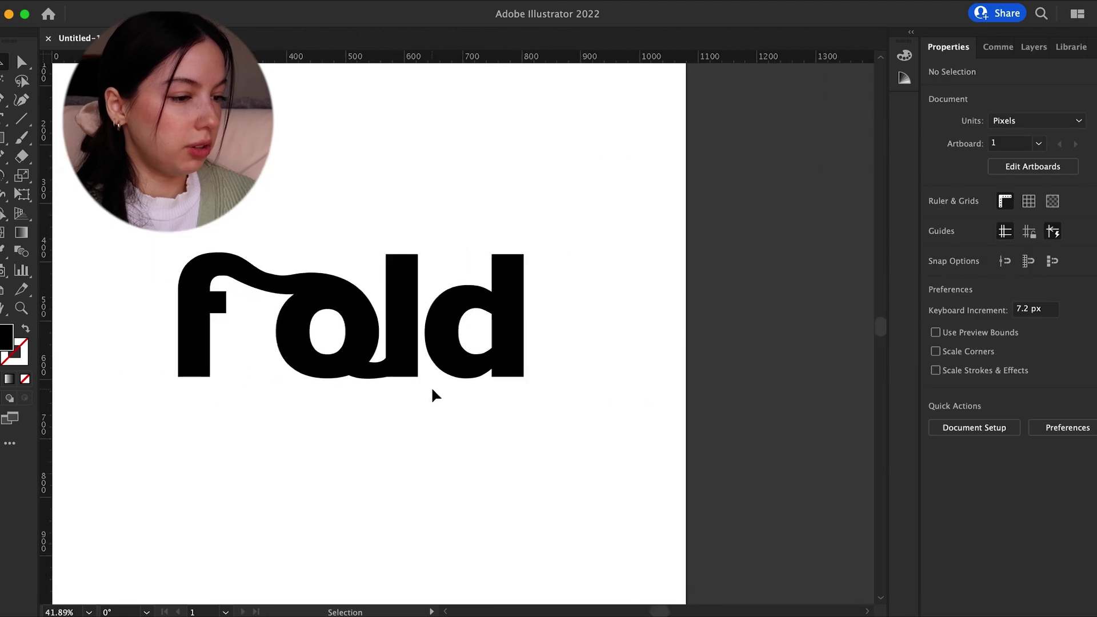
Move the short curved stroke up so that it joins the o's upper right shoulder to the l
scroll(367, 374, up, 3)
drag(368, 375, 367, 239)
click(362, 207)
scroll(337, 220, up, 1)
scroll(338, 219, down, 5)
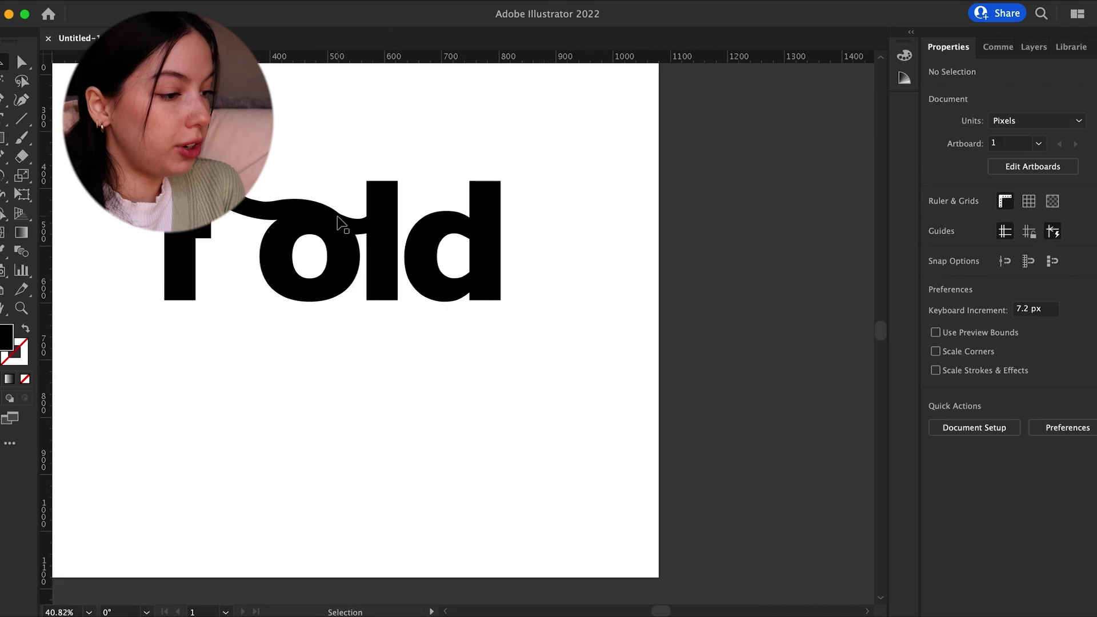
Reshape the stroke between the o and the l by repositioning its curve point
scroll(338, 220, up, 3)
scroll(375, 285, up, 5)
click(342, 187)
key(a)
drag(365, 174, 380, 101)
click(354, 232)
Nudge the connector's lower anchor where it meets the underside of the f's arm
click(274, 185)
drag(271, 209, 270, 210)
scroll(268, 184, up, 5)
click(288, 189)
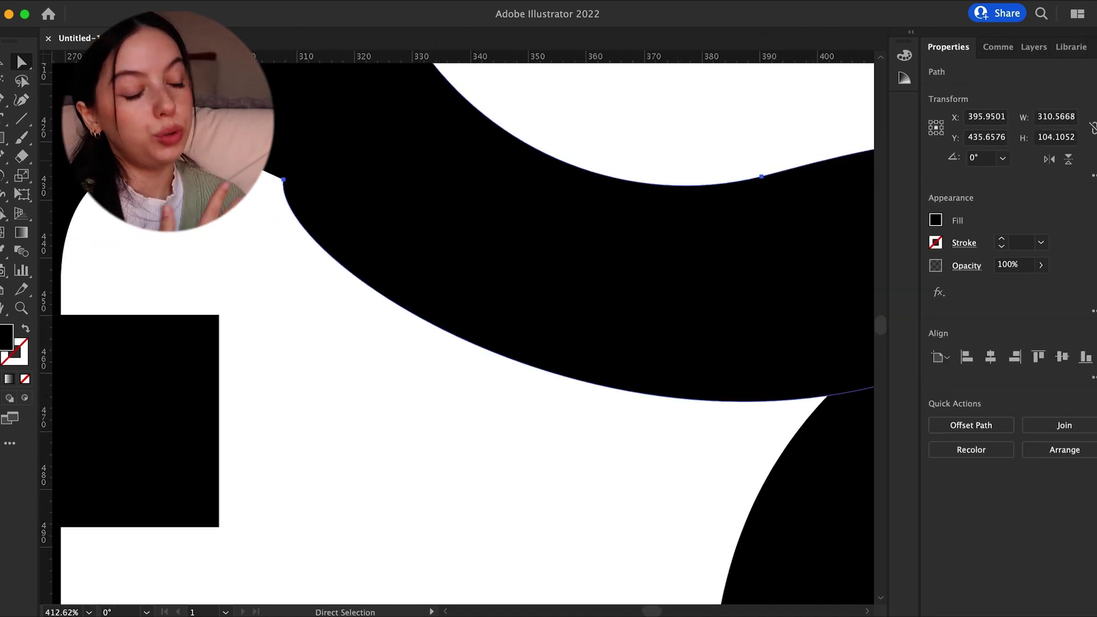
Extend the curve handle of the f's inner arm anchor at the connector joint
scroll(315, 209, down, 4)
click(196, 299)
scroll(295, 199, up, 3)
click(315, 203)
drag(307, 189, 279, 186)
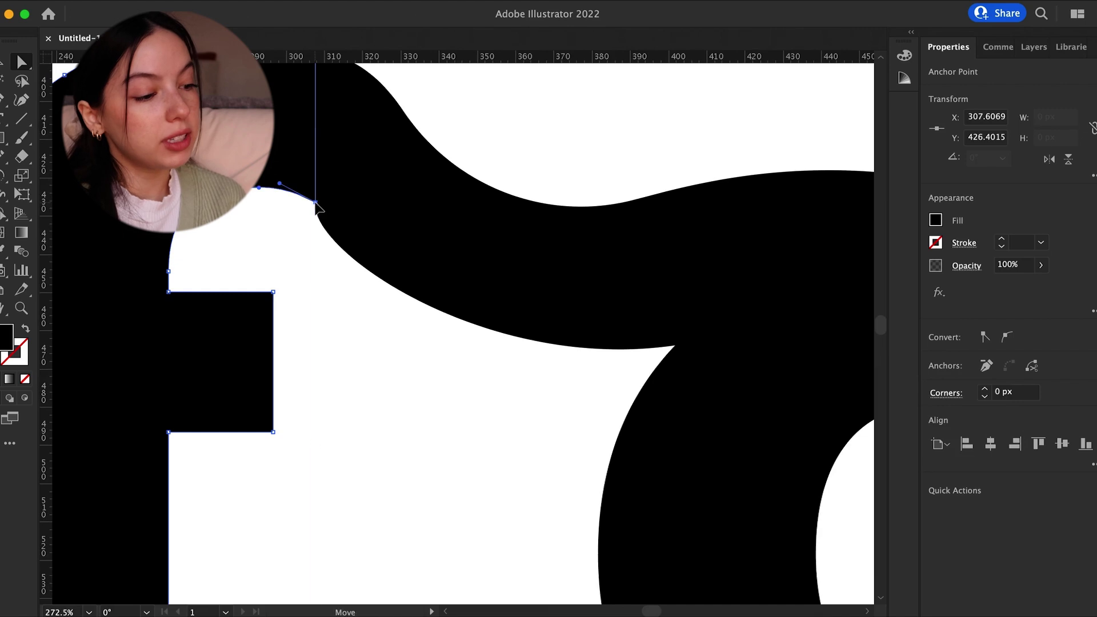
scroll(287, 228, up, 4)
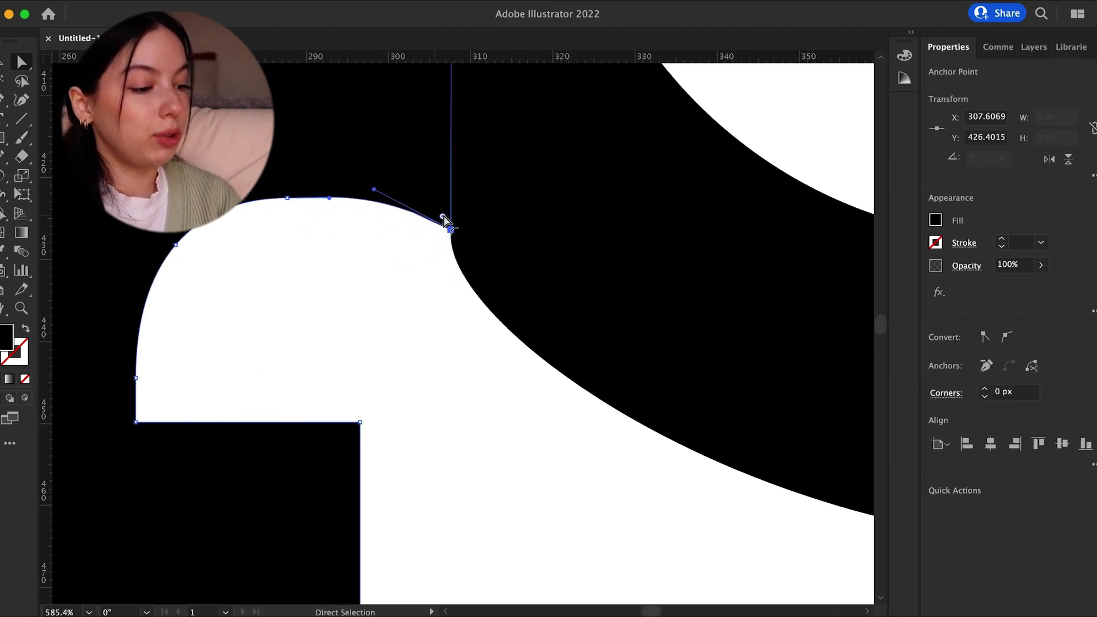
Redirect the connector's lower handle toward the o and move the joint anchor down to straighten the underside
scroll(426, 224, down, 1)
click(448, 230)
drag(431, 345, 586, 319)
drag(448, 229, 437, 252)
scroll(438, 258, down, 5)
click(564, 282)
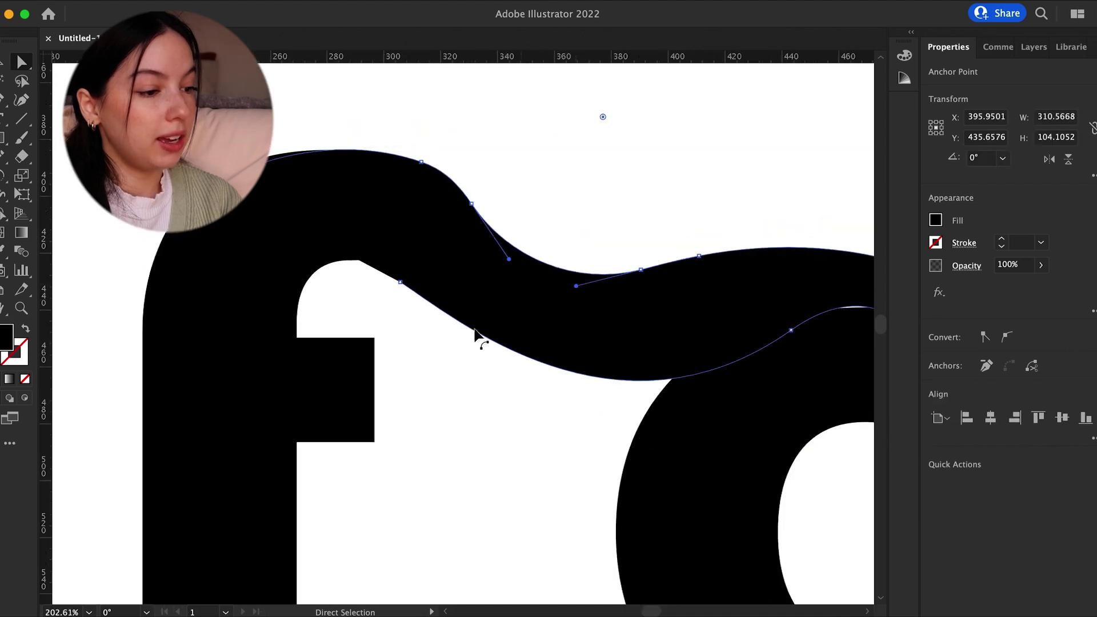
Reshape the inner curve of the f's arm so that its underside slopes into the connector
scroll(362, 259, up, 1)
click(404, 284)
scroll(375, 285, up, 1)
click(313, 262)
scroll(314, 262, up, 3)
drag(443, 260, 443, 276)
drag(362, 254, 345, 247)
Smooth the underside joint between the f's arm and the connector with the Smooth tool
key(n)
key(v)
click(492, 376)
click(4, 155)
drag(475, 299, 432, 277)
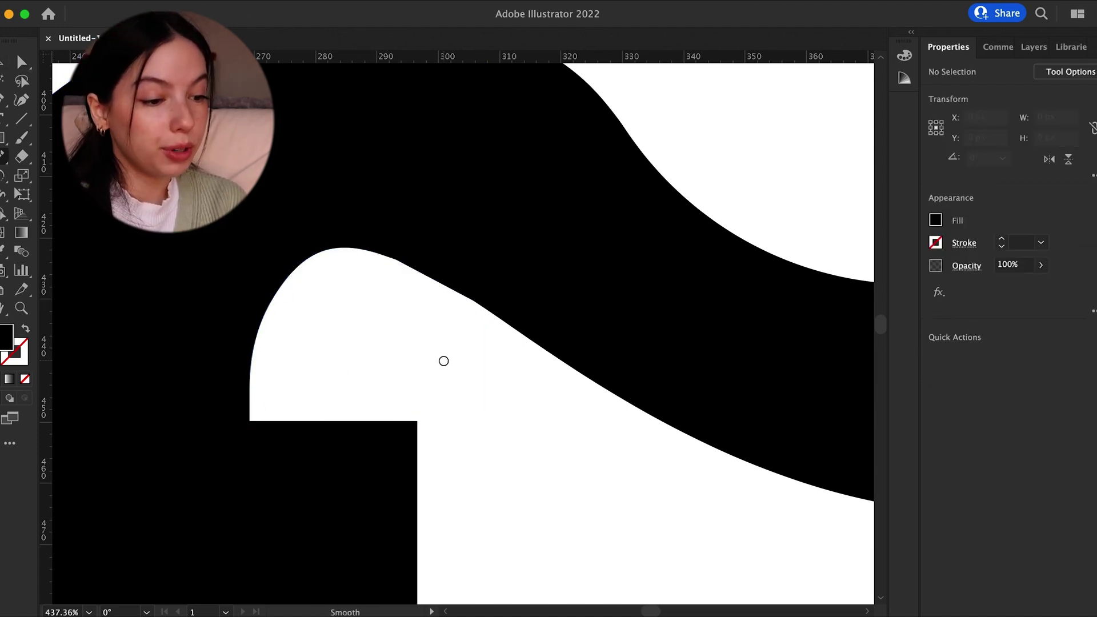
Raise a point on the curve of the f's arm slightly to refine its joint with the connector
key(a)
scroll(551, 394, down, 3)
click(388, 182)
drag(387, 179, 384, 161)
drag(452, 197, 432, 189)
key(super+z)
click(541, 191)
Nudge the connecting curve upward near the o, keeping the full wordmark in view to judge the shape
scroll(541, 191, down, 4)
drag(648, 289, 655, 276)
click(670, 236)
scroll(671, 236, down, 3)
scroll(594, 260, right, 2)
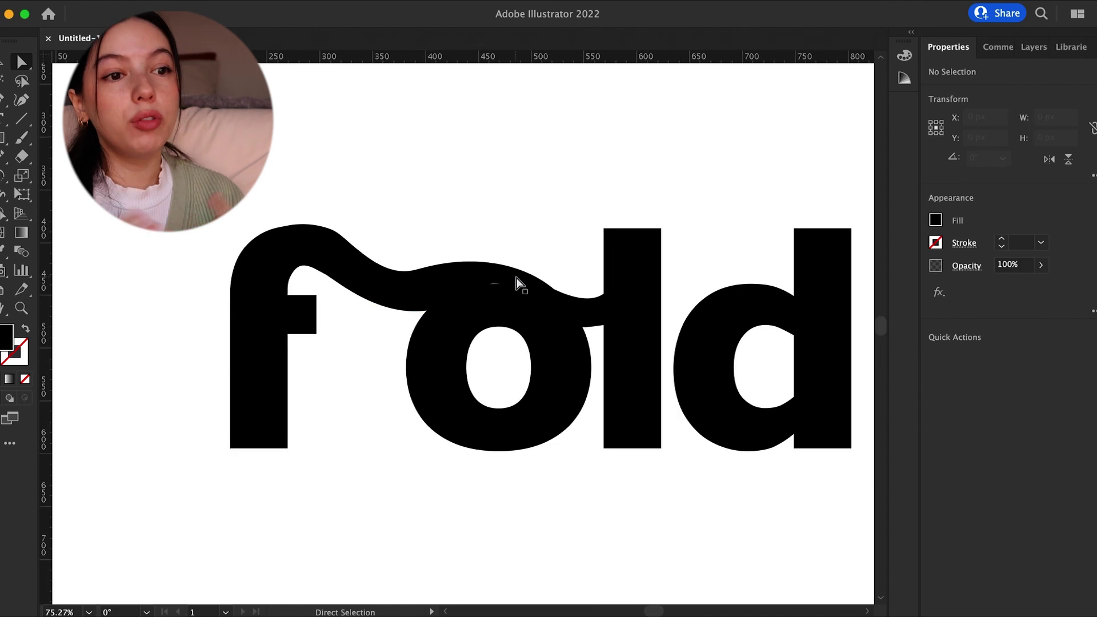
Adjust the anchor on the connector's lower edge to close the thin white gap above the o
scroll(516, 284, up, 4)
click(530, 279)
drag(538, 280, 541, 291)
key(super+z)
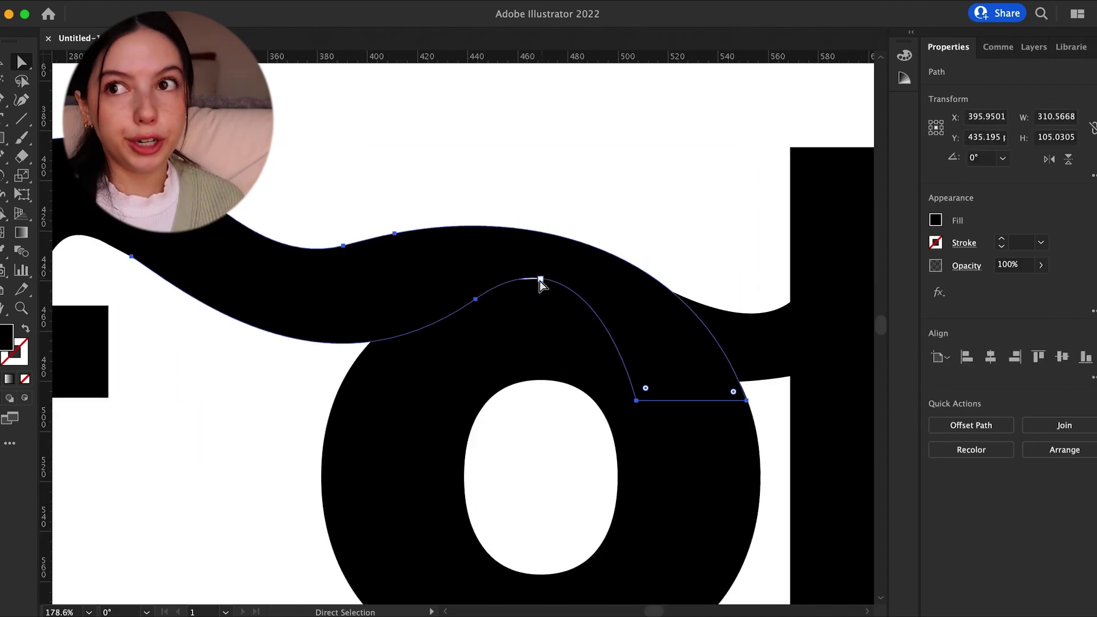
super+click(540, 280)
key(super+z)
super+click(526, 187)
Try to reposition the anchor points where the connector leaves the top of the f's arm
scroll(526, 186, down, 3)
scroll(526, 186, right, 2)
scroll(244, 168, up, 4)
drag(270, 191, 255, 206)
key(super+z)
click(272, 197)
click(265, 187)
shift+click(271, 198)
key(super+z)
super+click(286, 185)
Fine-tune the curve points along the f's arm to even out its transition into the connector
scroll(343, 212, left, 2)
scroll(372, 222, up, 3)
scroll(371, 220, up, 1)
drag(360, 203, 364, 186)
click(378, 178)
scroll(378, 199, down, 4)
click(354, 206)
drag(228, 211, 233, 206)
click(239, 188)
scroll(365, 225, down, 5)
scroll(497, 343, right, 3)
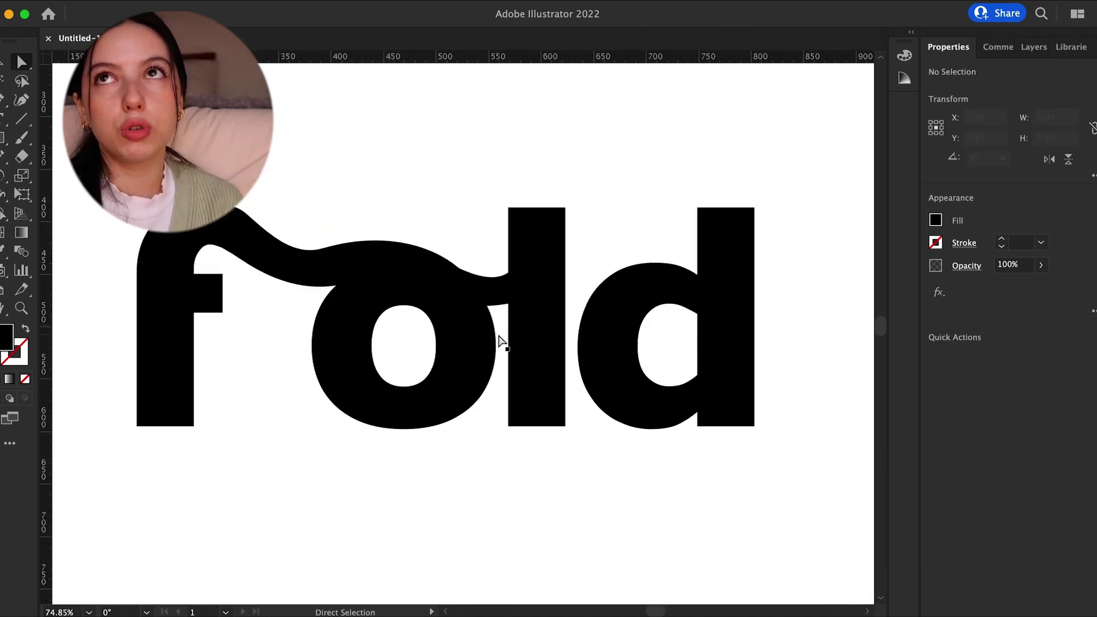
Try to smooth the connector's upper edge where it dips between the o and the l
scroll(501, 341, down, 4)
scroll(573, 331, up, 2)
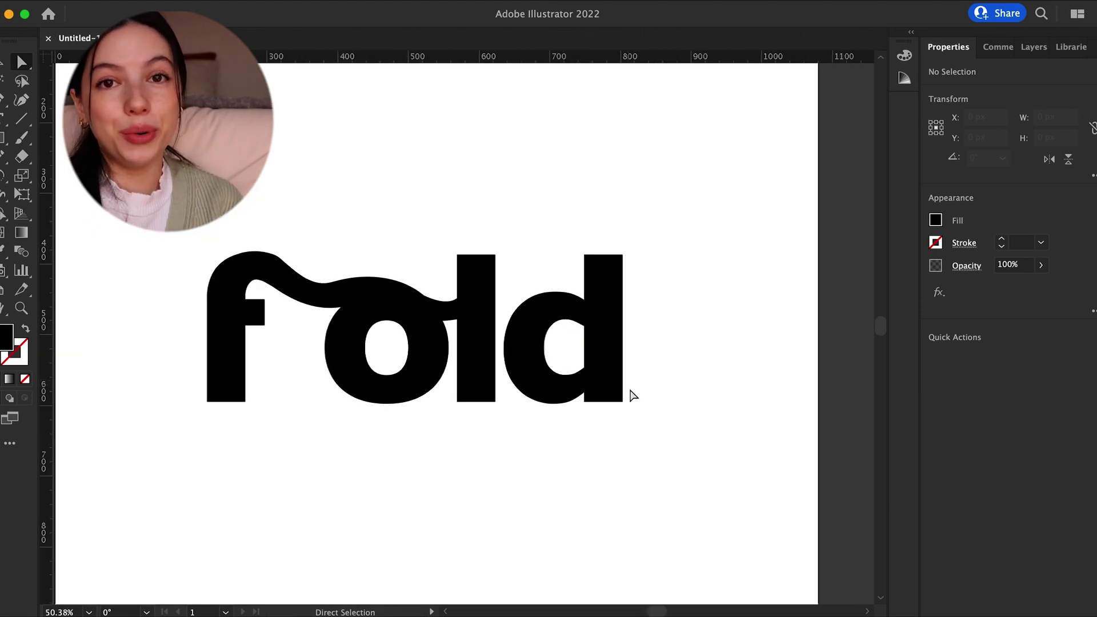
scroll(306, 257, up, 3)
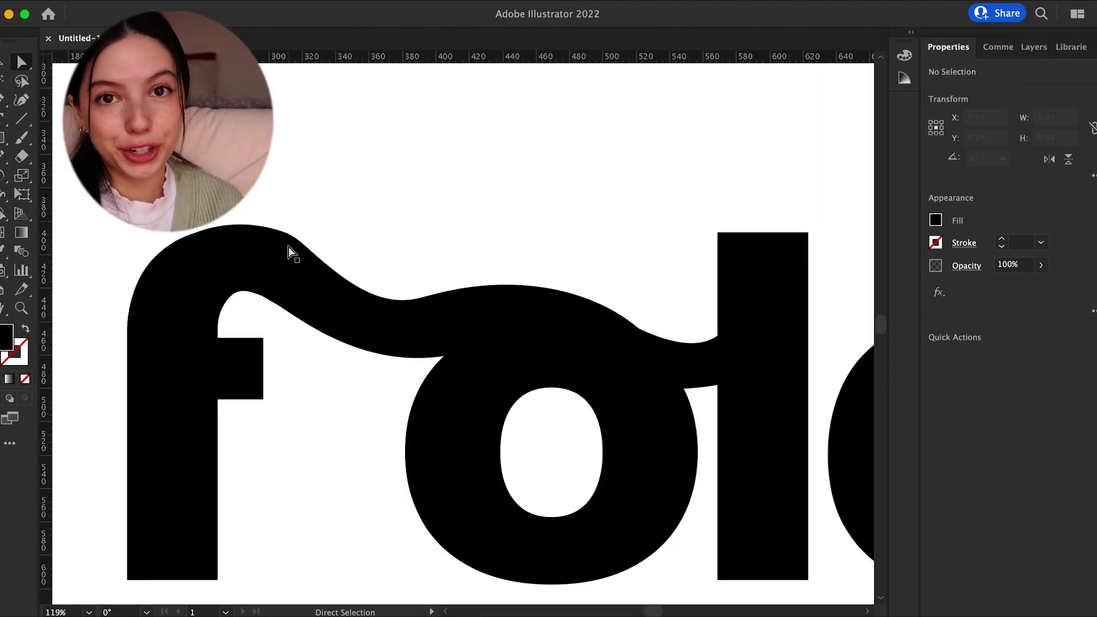
click(289, 240)
click(350, 209)
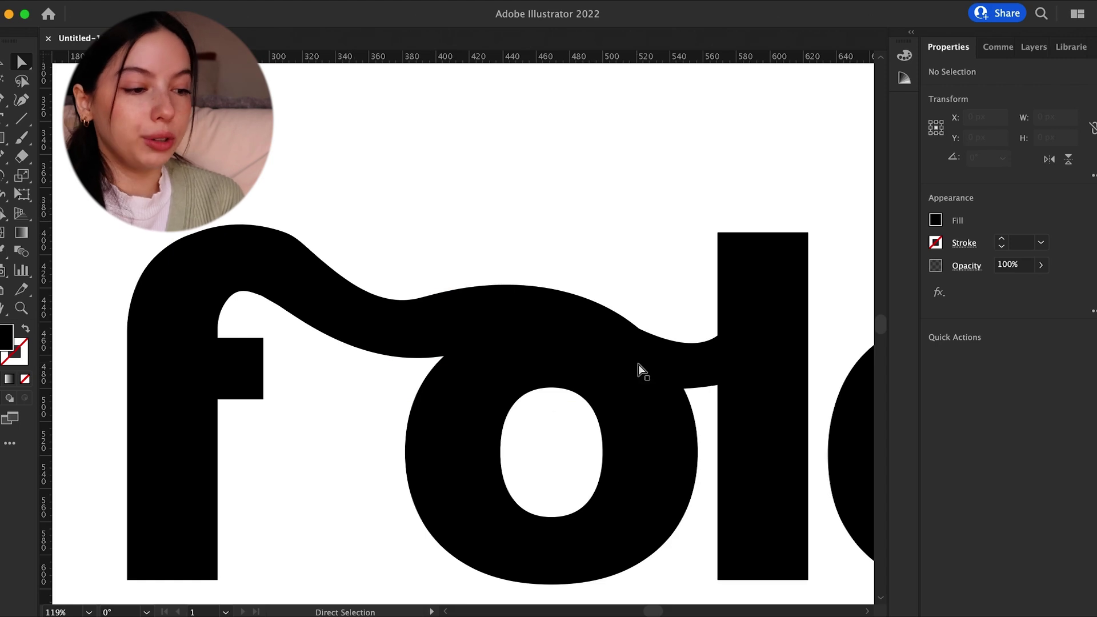
click(712, 340)
click(659, 296)
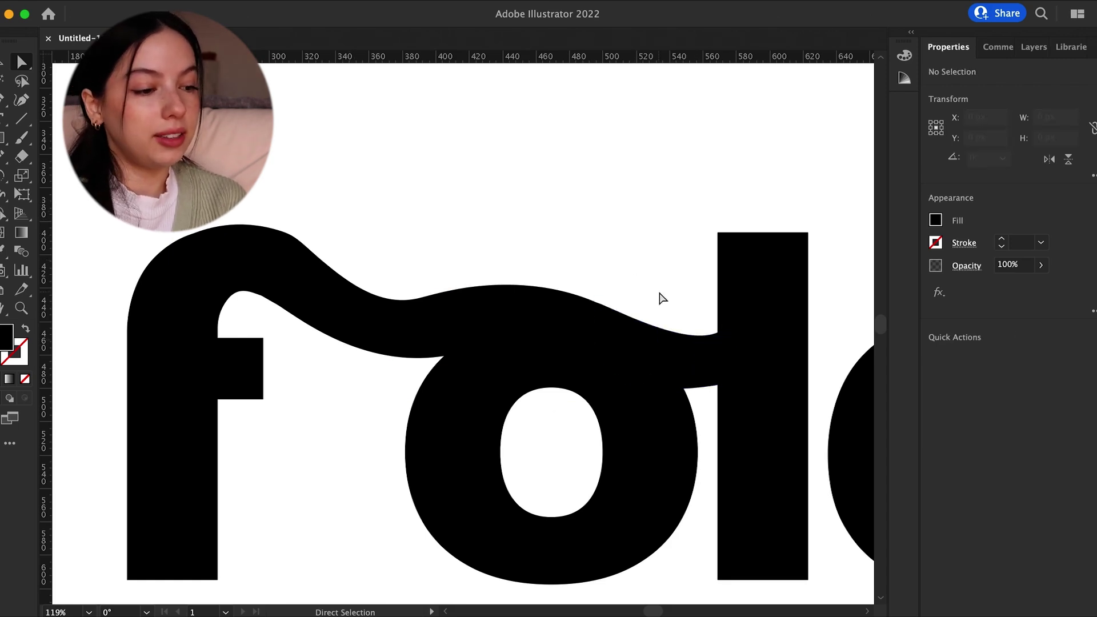
scroll(661, 298, down, 2)
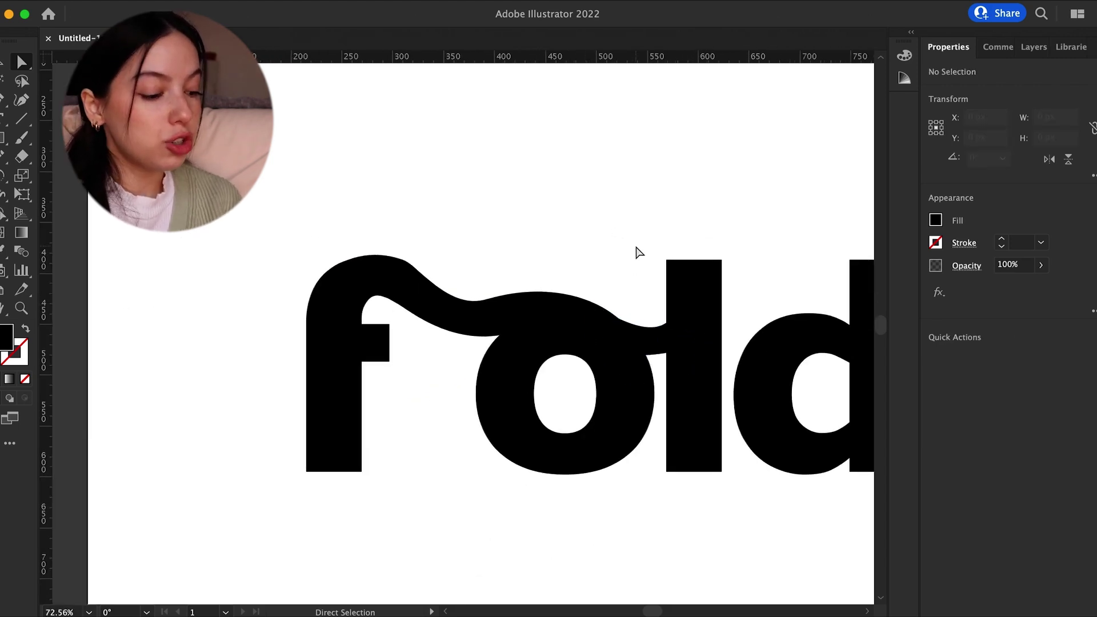
Reshape the o-to-l connector so its upper edge curves up into the l's stem
scroll(635, 247, down, 2)
click(494, 288)
click(500, 273)
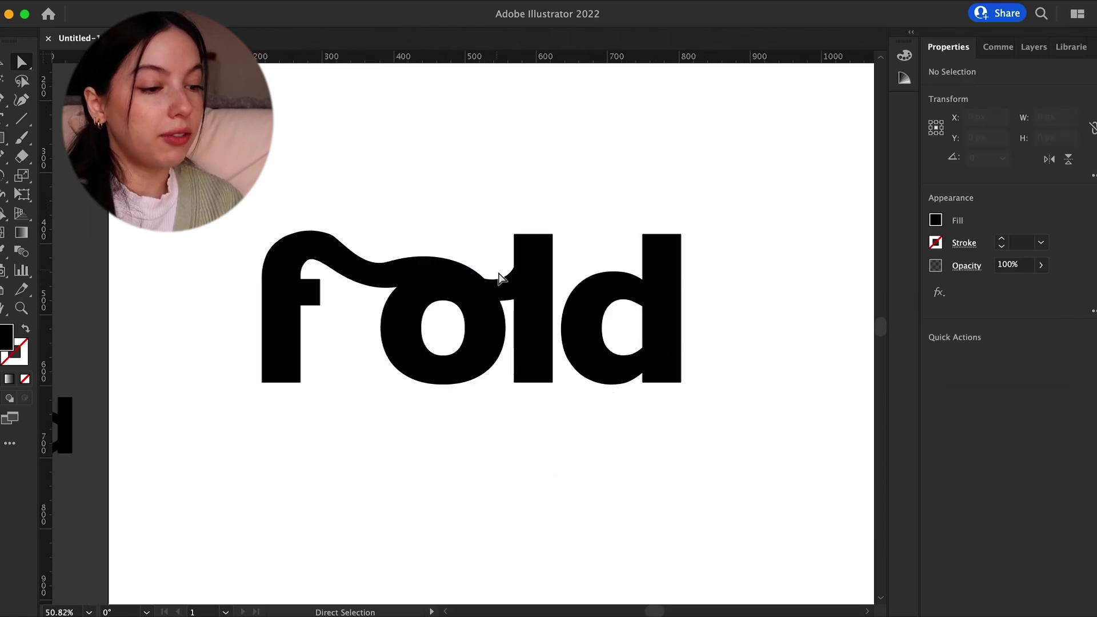
Try moving the connector piece between the o and the l away from the letters, and undo the move
key(v)
drag(498, 287, 538, 167)
click(451, 202)
key(ctrl+z)
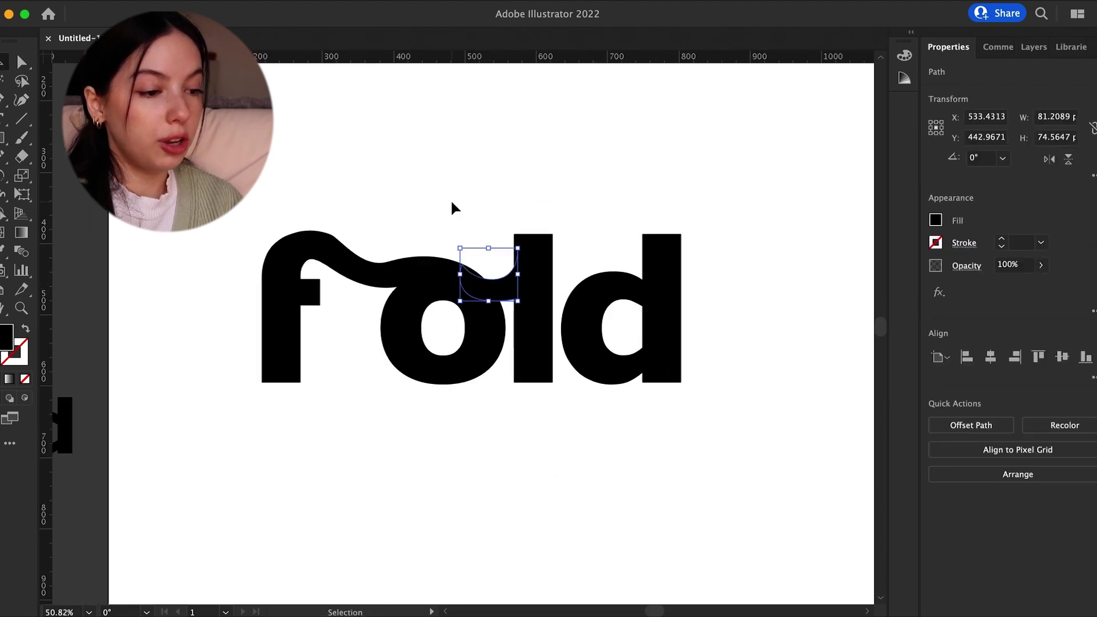
Select all the letters and connectors of the wordmark and unite them into a single shape with Pathfinder
click(203, 237)
drag(228, 186, 744, 436)
click(948, 428)
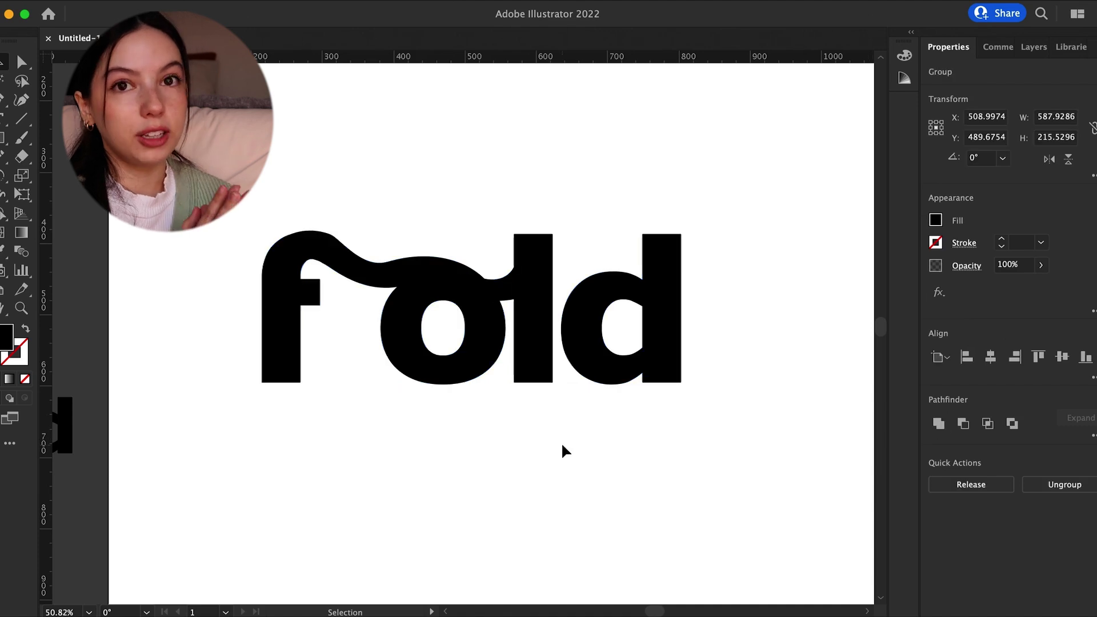
click(561, 448)
Duplicate the united wordmark and place the copy directly below the original
scroll(447, 255, down, 1)
click(412, 273)
key(super+c)
key(super+v)
drag(434, 323, 430, 478)
Fill the lower copy of the wordmark with dark red
click(240, 460)
click(288, 469)
double_click(6, 334)
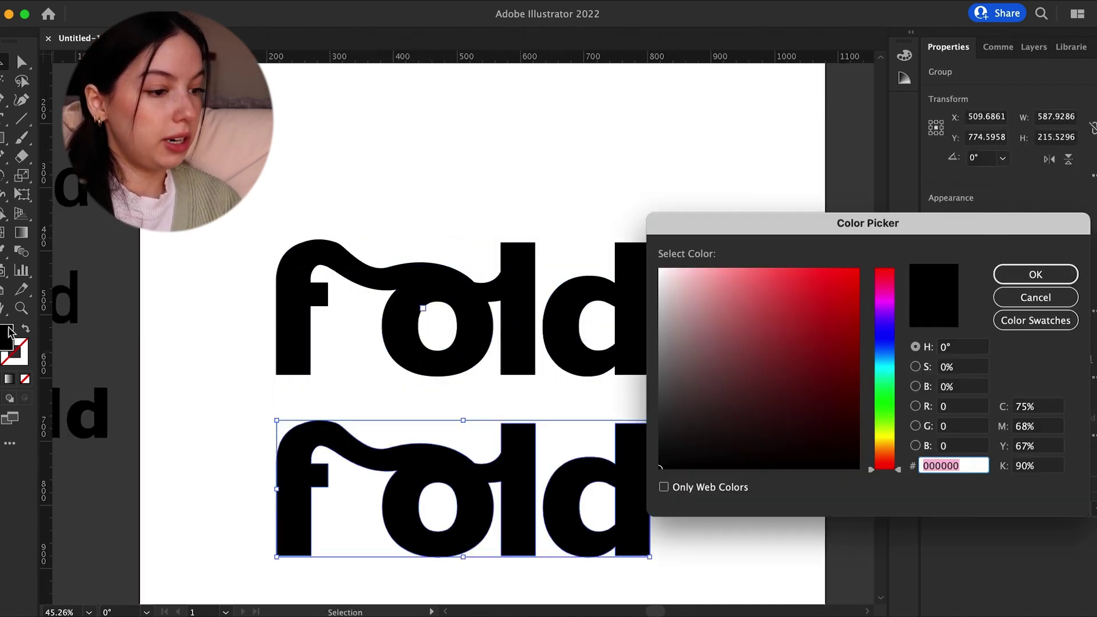
click(857, 320)
key(Return)
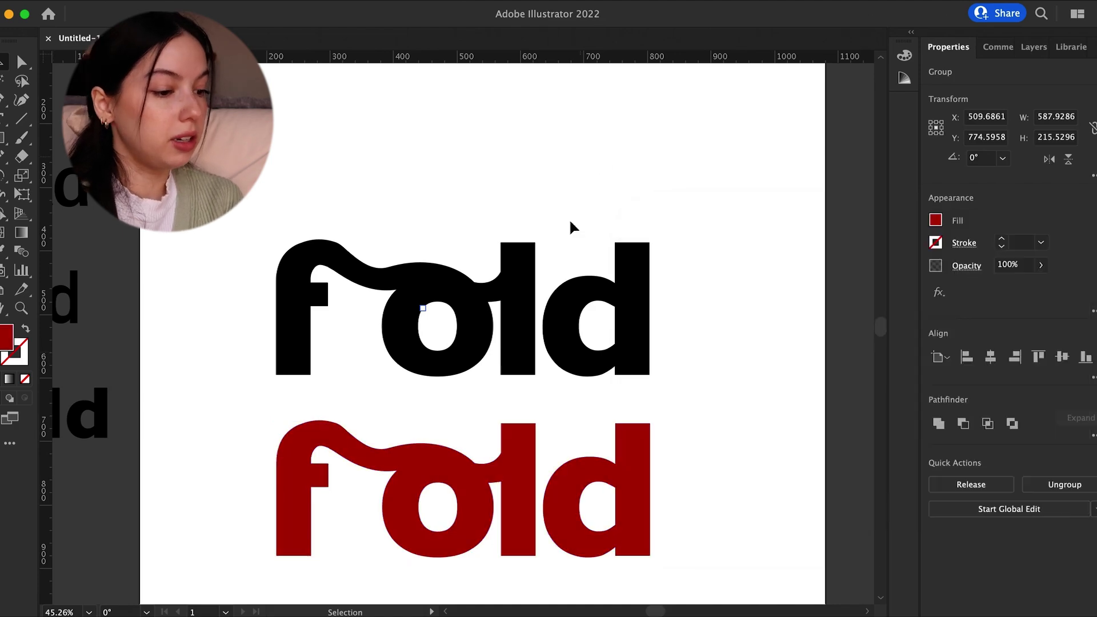
Place another copy of the wordmark above the black original and fill it with green
click(570, 225)
scroll(553, 264, down, 3)
drag(571, 480, 573, 481)
alt+shift+drag(482, 401, 482, 385)
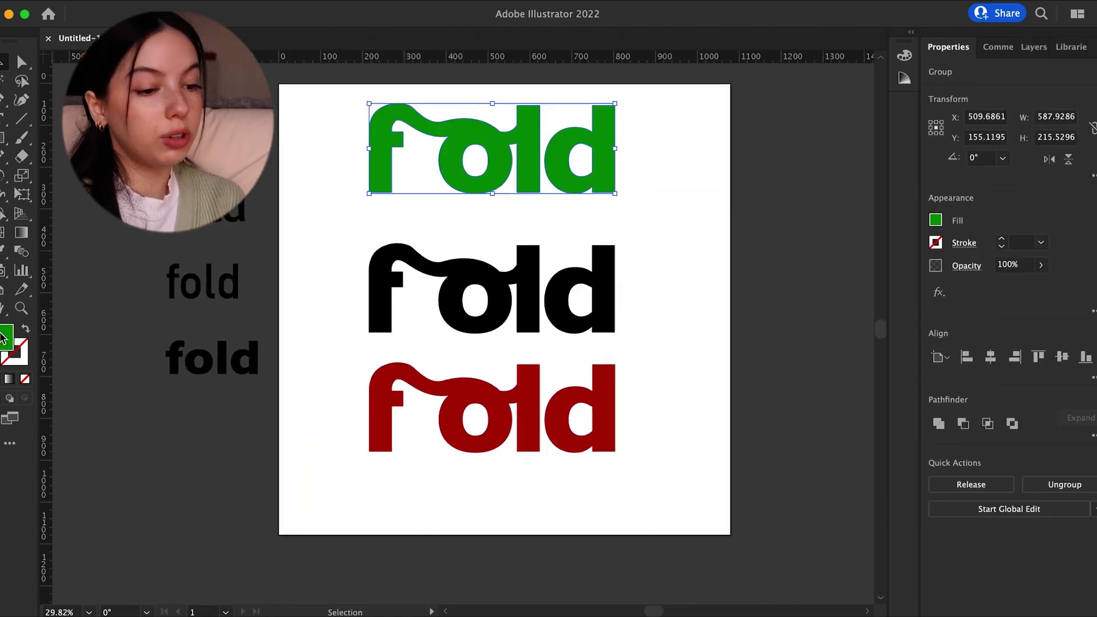
Change the fill of the uppermost wordmark copy to light lavender, hex dcdeff, and deselect it
double_click(6, 336)
drag(881, 355, 884, 336)
drag(738, 317, 686, 268)
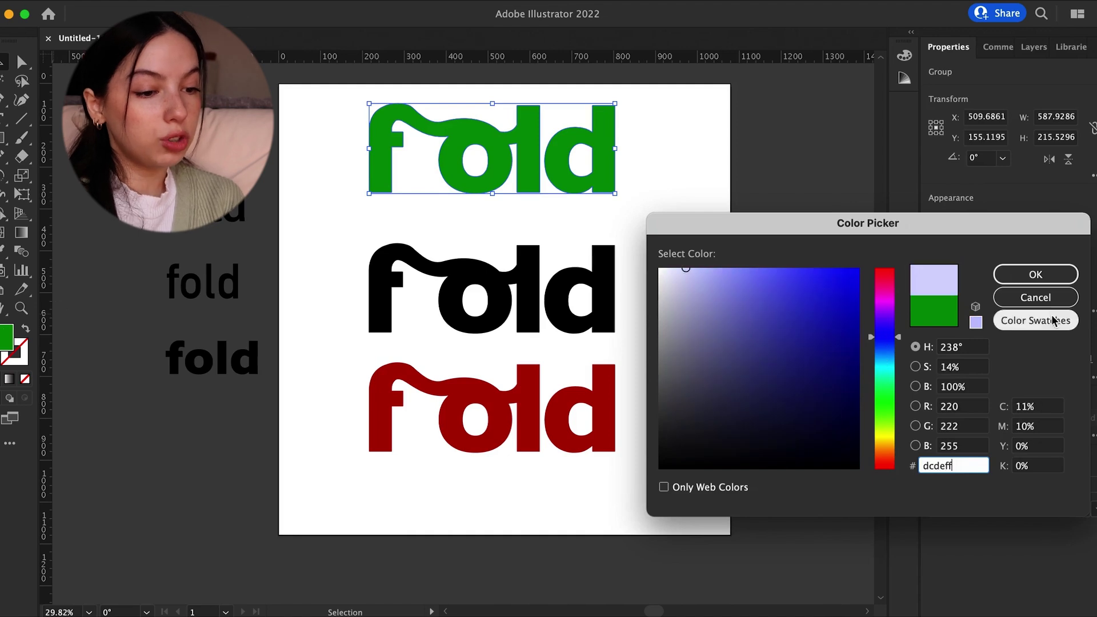
click(1034, 274)
click(748, 210)
scroll(510, 193, up, 1)
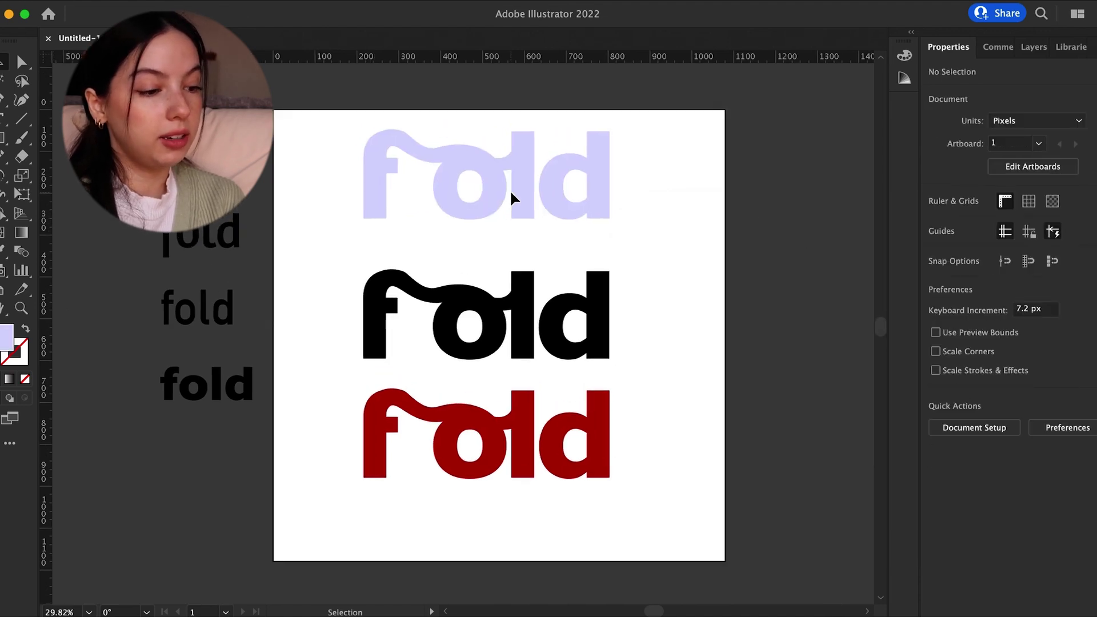